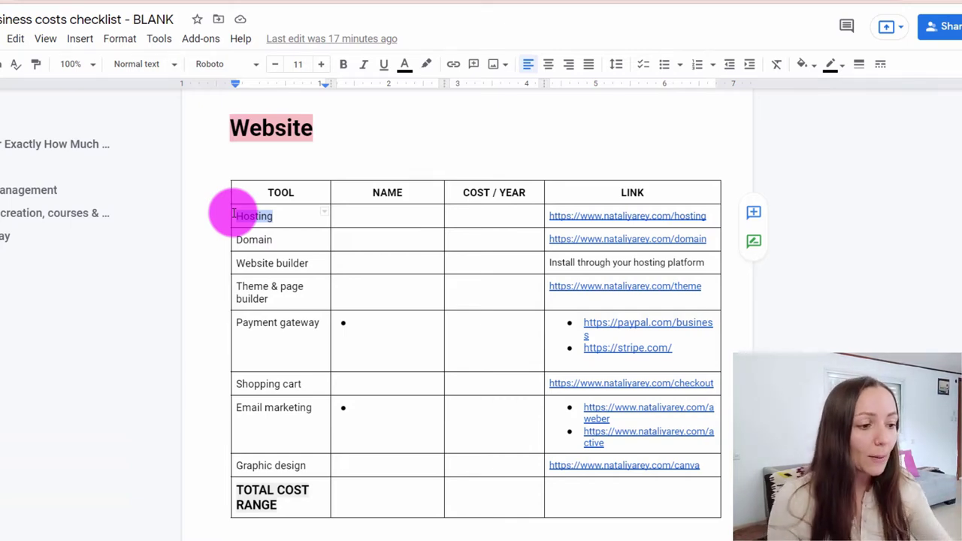
# Fill in the Hosting row of the Website table with the name Siteground and a yearly cost of $50.
pyautogui.click(414, 213)
pyautogui.write('S')
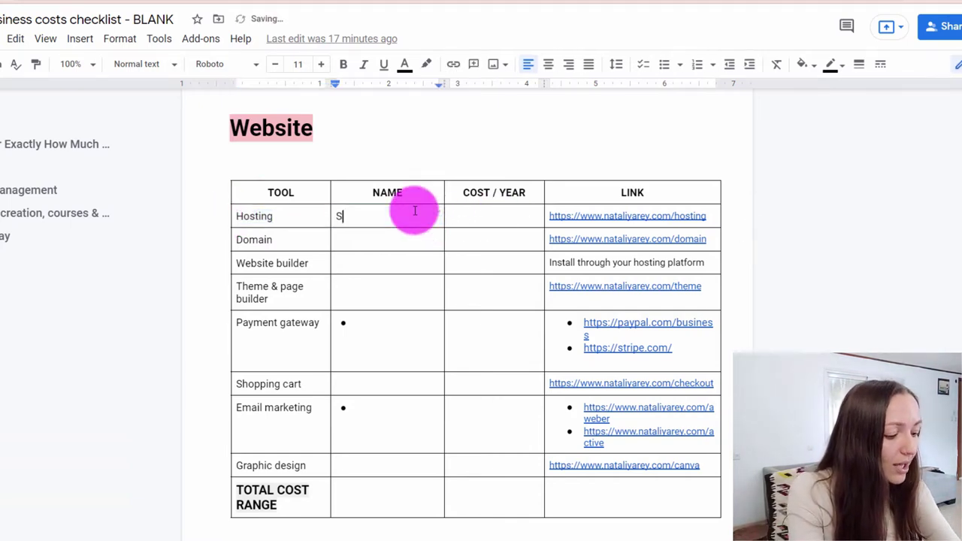
pyautogui.write('itegrou')
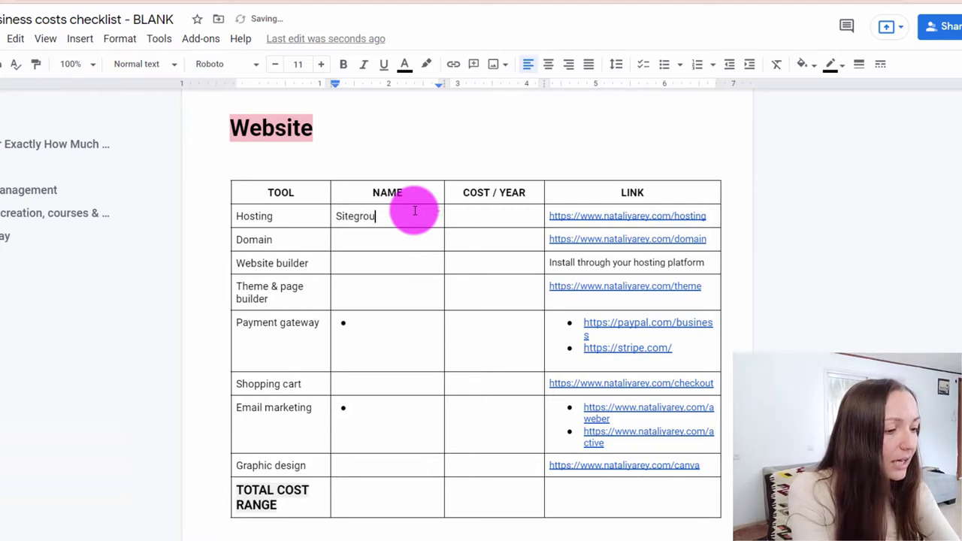
pyautogui.write('nd')
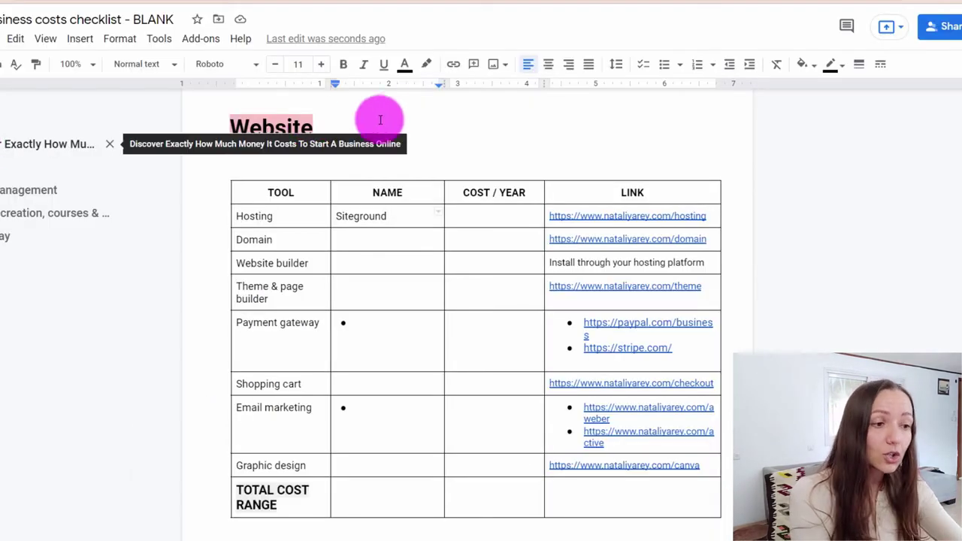
pyautogui.click(457, 216)
pyautogui.write('$50')
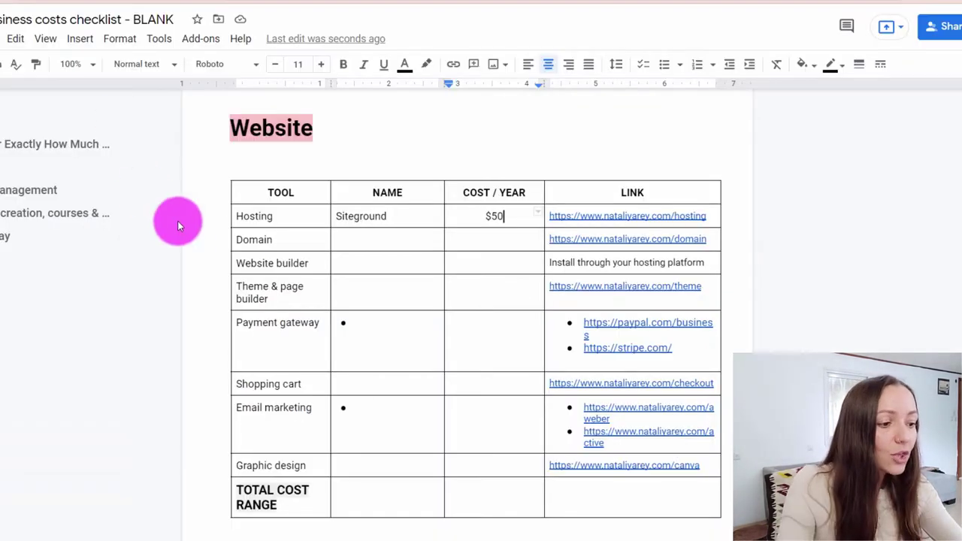
# Fill in the Domain row with the name Siteground and a yearly cost of $20.
pyautogui.click(353, 239)
pyautogui.write('Siteground')
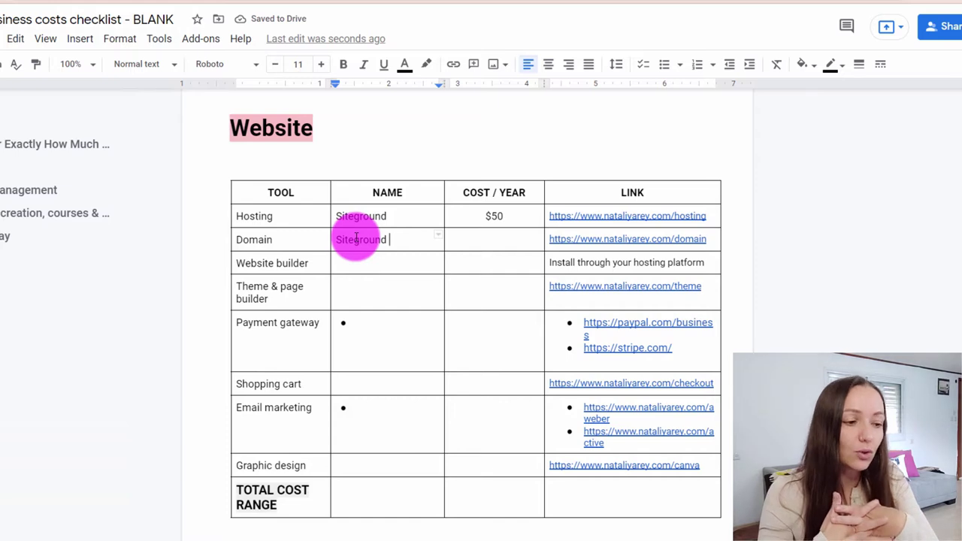
pyautogui.click(487, 237)
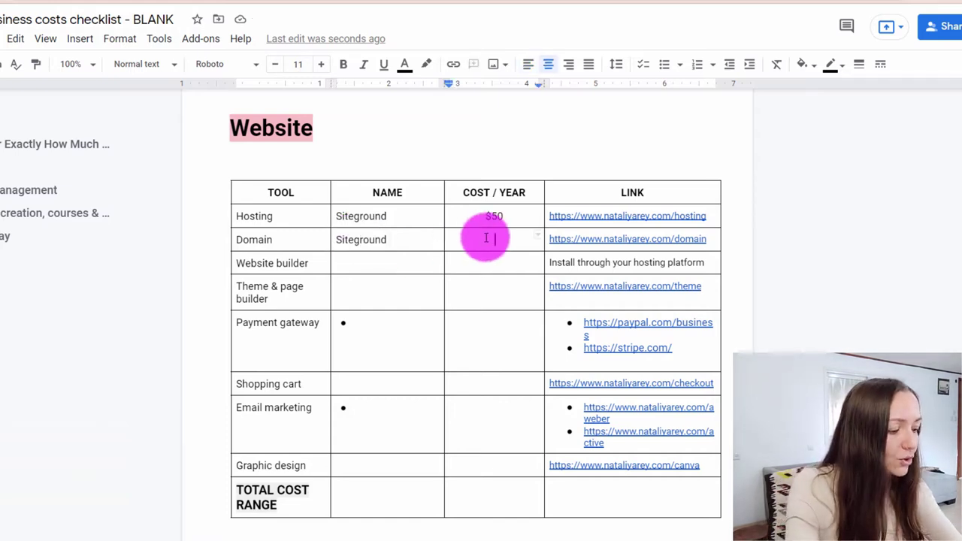
pyautogui.write('$20')
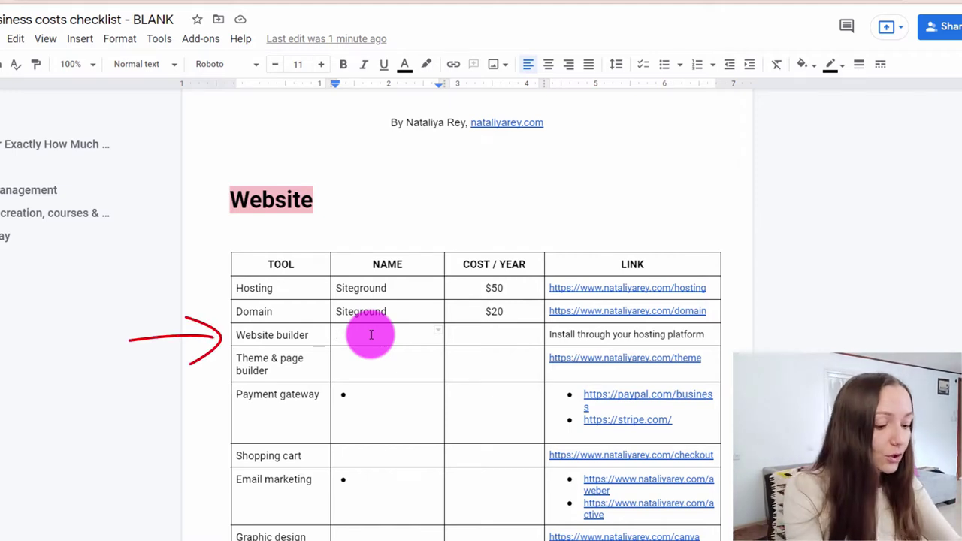
# Fill in the Website builder row with the name Wordpress and the cost FREE.
pyautogui.write('Wordpress')
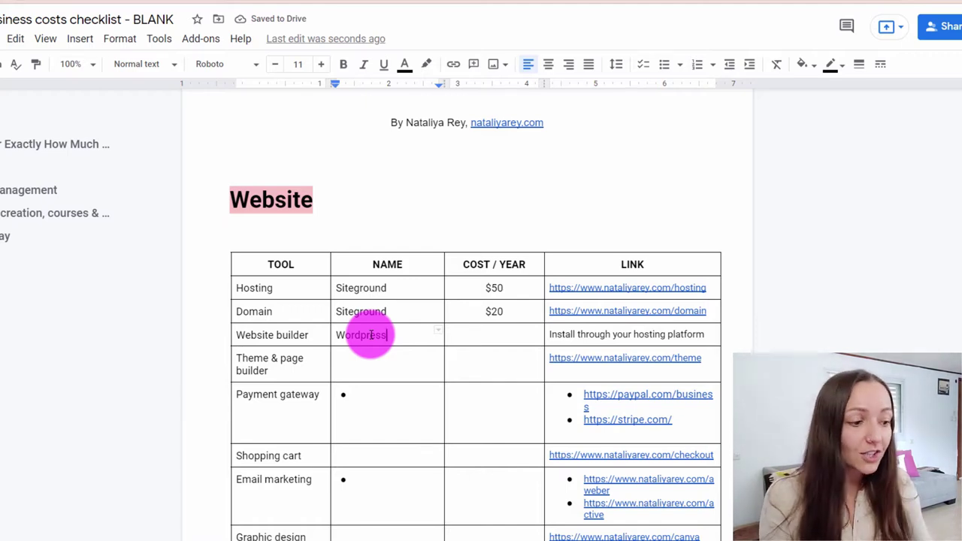
pyautogui.click(493, 335)
pyautogui.write('FREE')
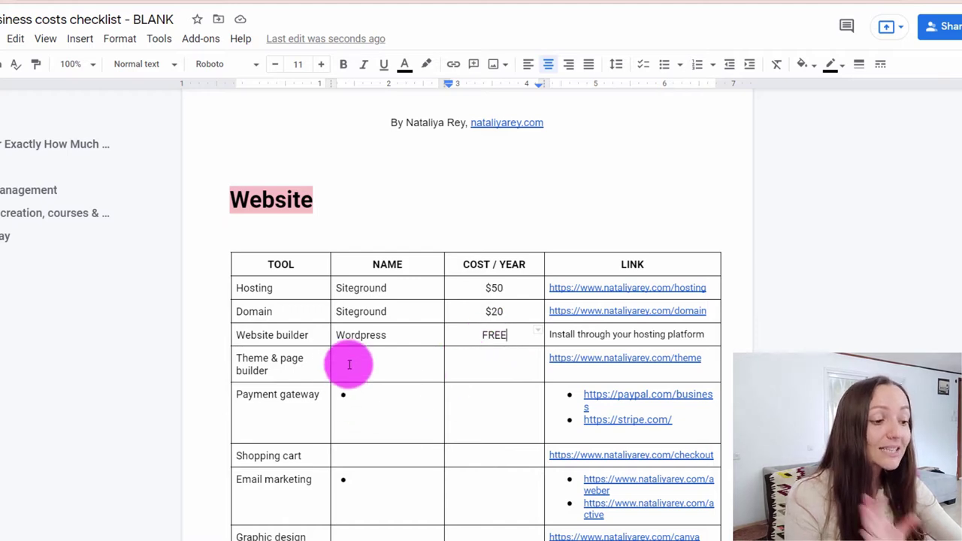
# Enter Thrive Themes as the name in the Theme & page builder row.
pyautogui.click(324, 361)
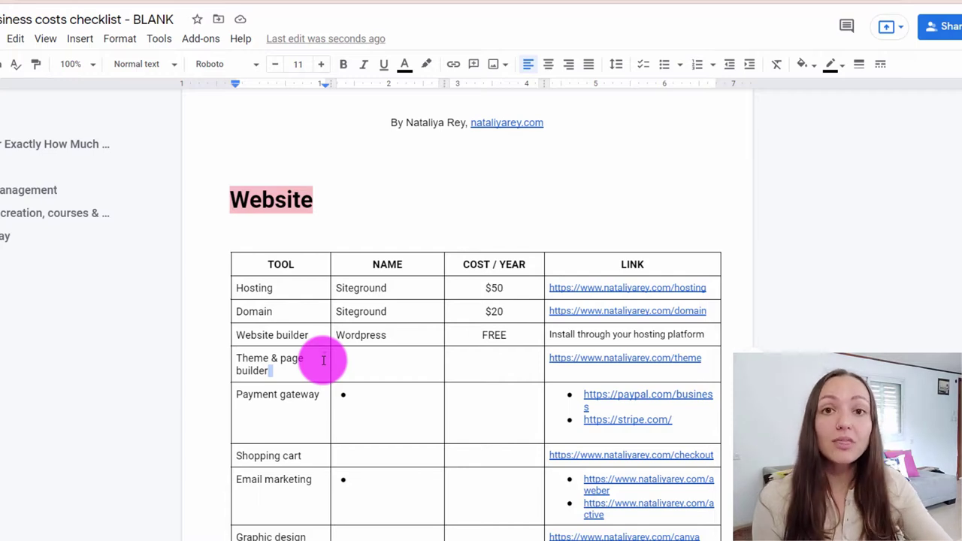
pyautogui.click(338, 361)
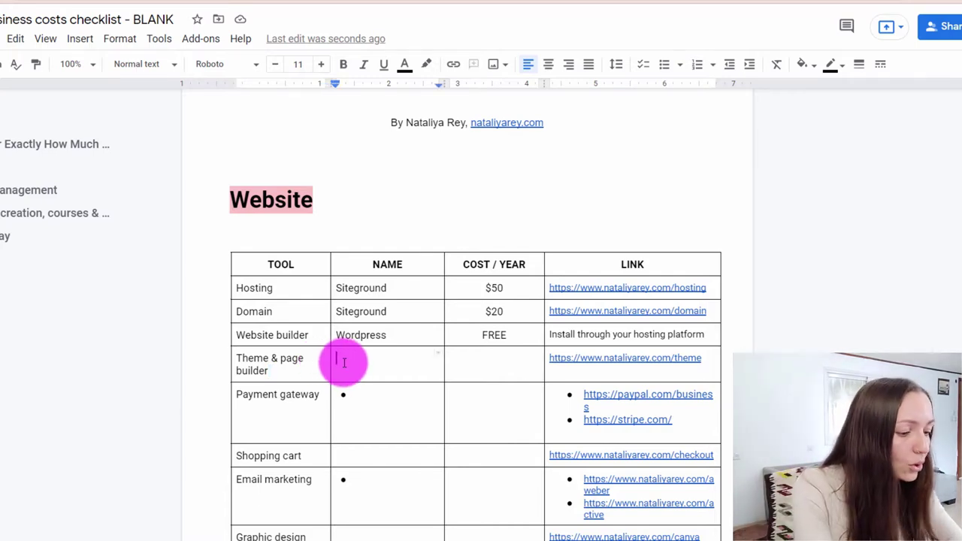
pyautogui.write('Thrive Themes')
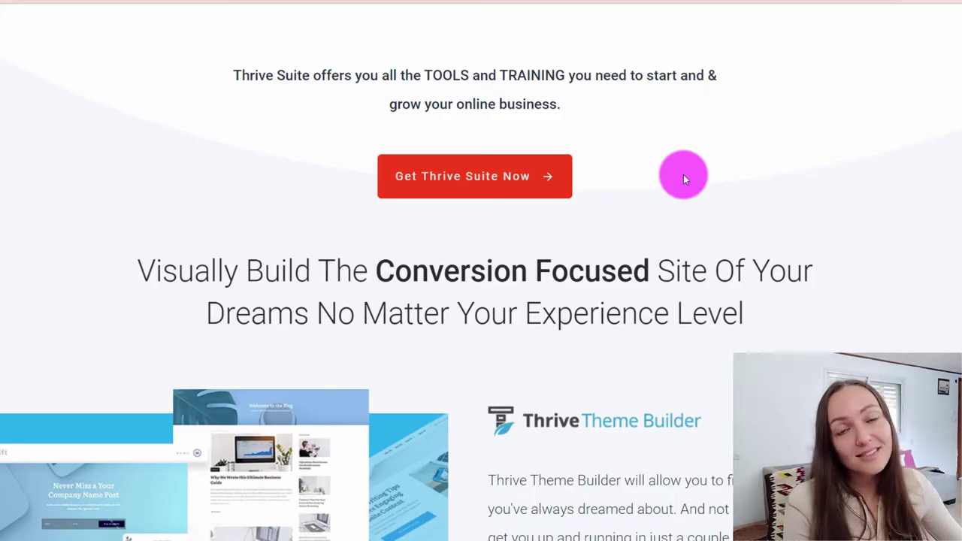
# Examine the tools included in Thrive Suite on its sales page, from the theme builder through to Thrive Ovation.
pyautogui.scroll(-10, 690, 181)
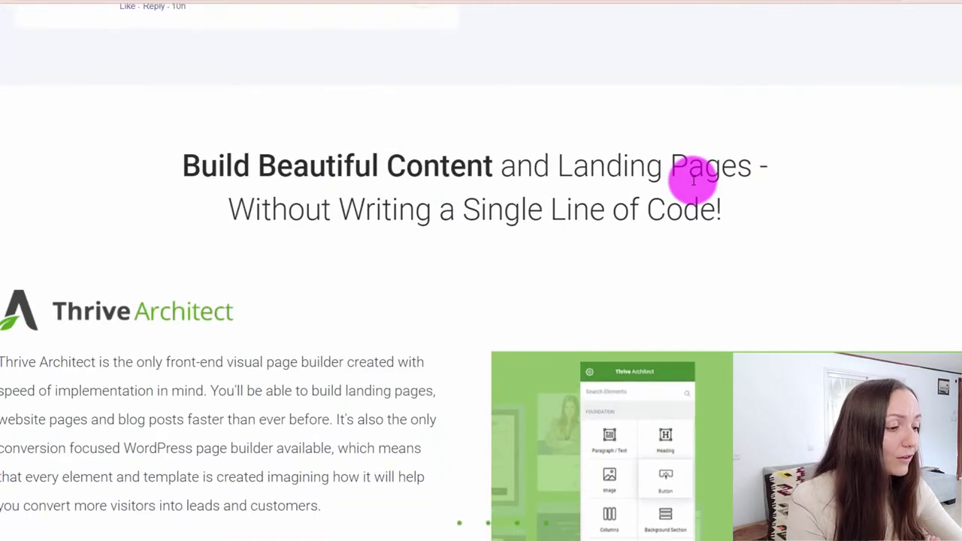
pyautogui.scroll(-15, 693, 179)
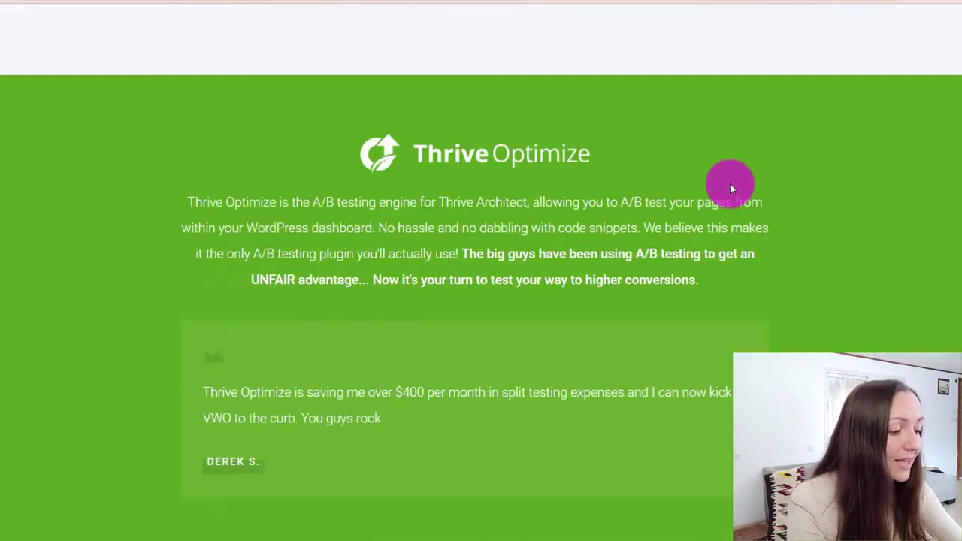
pyautogui.scroll(-12, 730, 181)
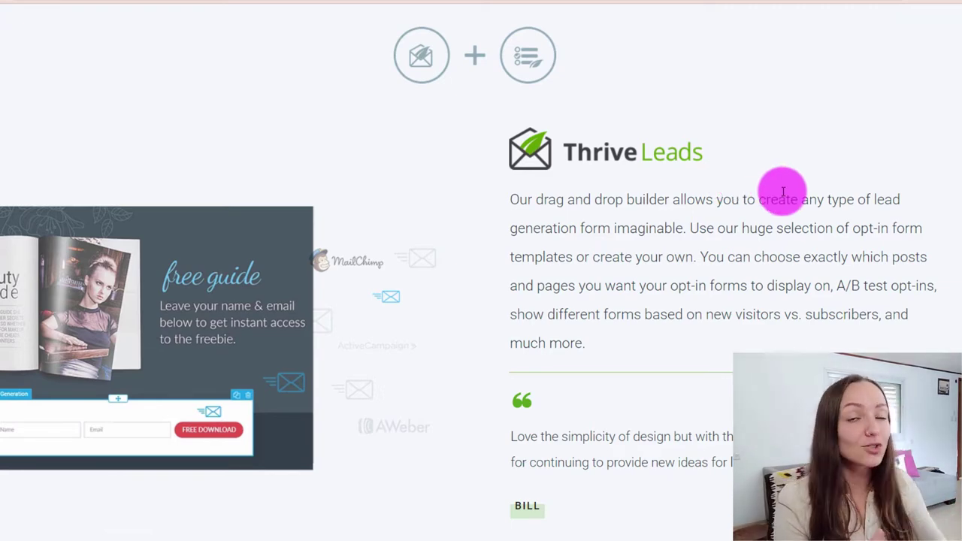
pyautogui.scroll(-8, 714, 203)
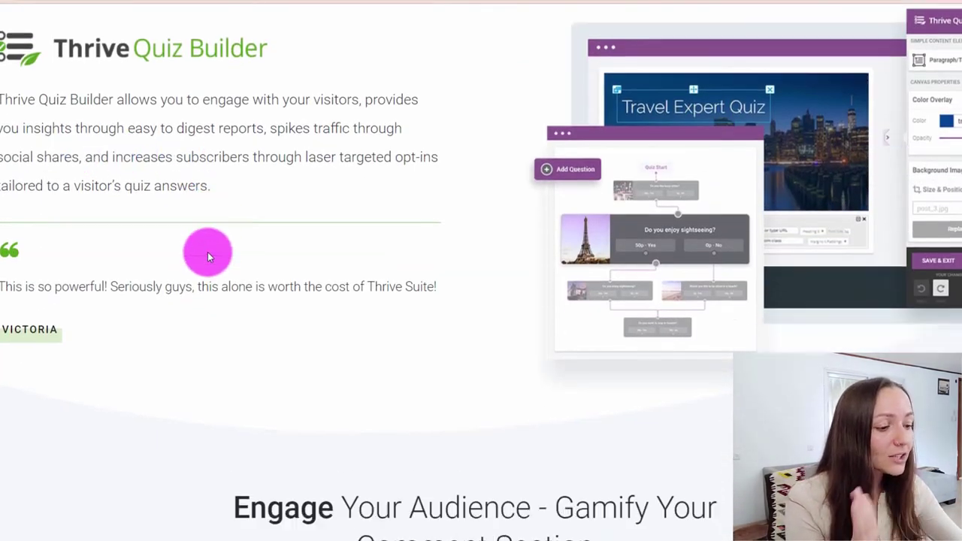
pyautogui.scroll(-8, 209, 257)
pyautogui.scroll(-5, 270, 316)
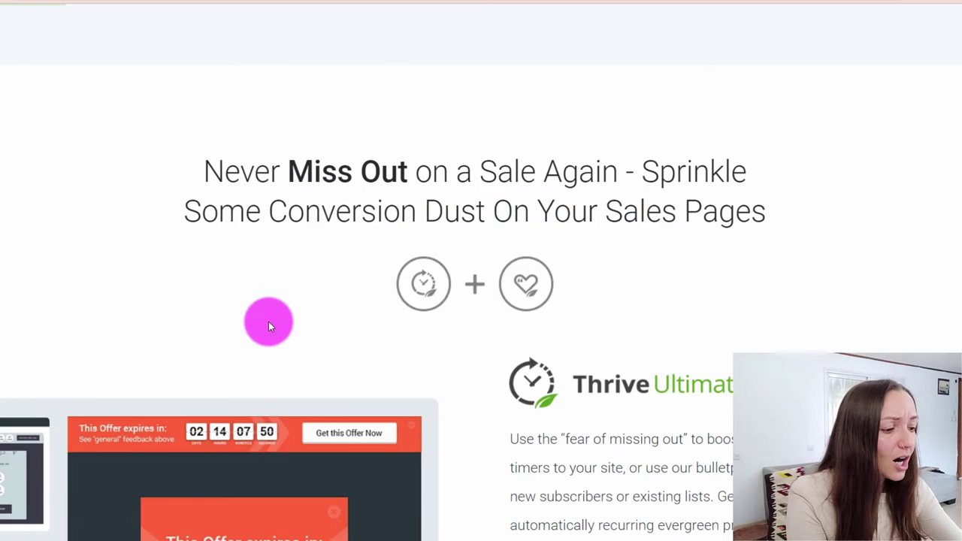
pyautogui.scroll(-3, 451, 306)
pyautogui.scroll(-3, 226, 353)
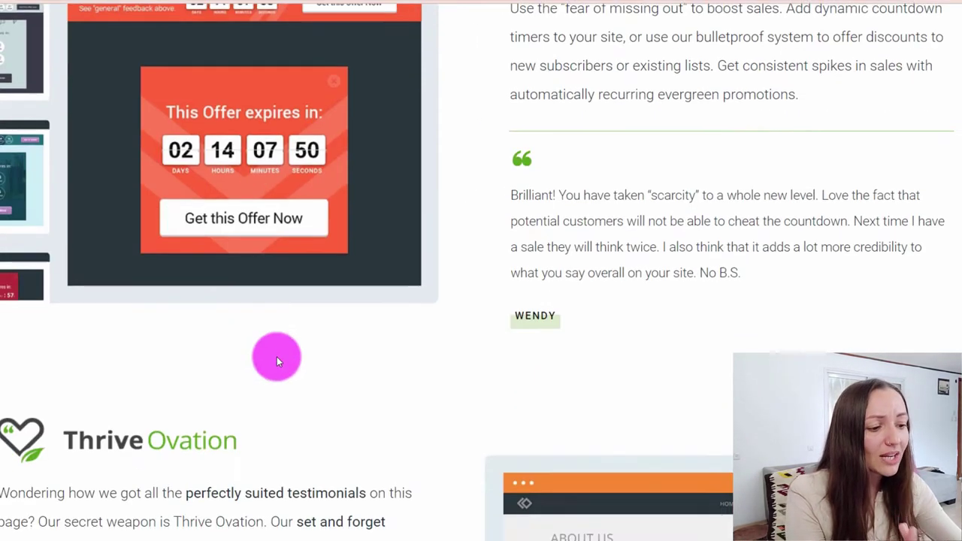
pyautogui.scroll(-4, 430, 316)
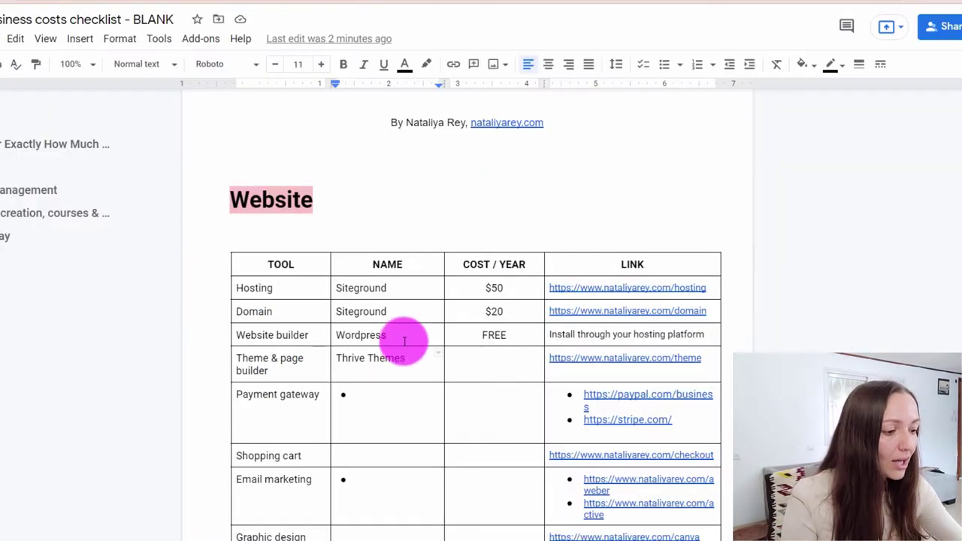
# Set the yearly cost in the Theme & page builder row to $230.
pyautogui.click(473, 359)
pyautogui.write('$228')
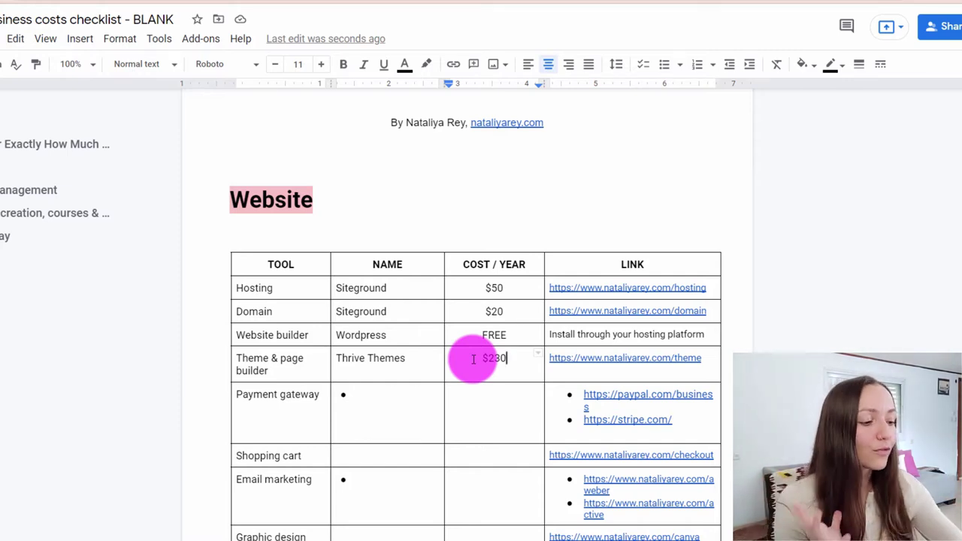
# Fill in the Payment gateway row with Paypal and Stripe as bulleted names and the cost FREE.
pyautogui.doubleClick(400, 397)
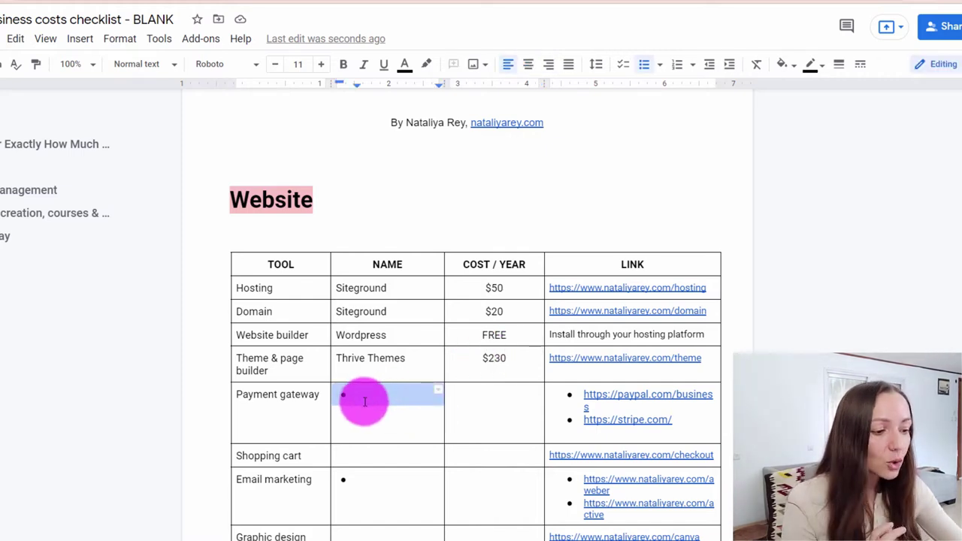
pyautogui.click(360, 398)
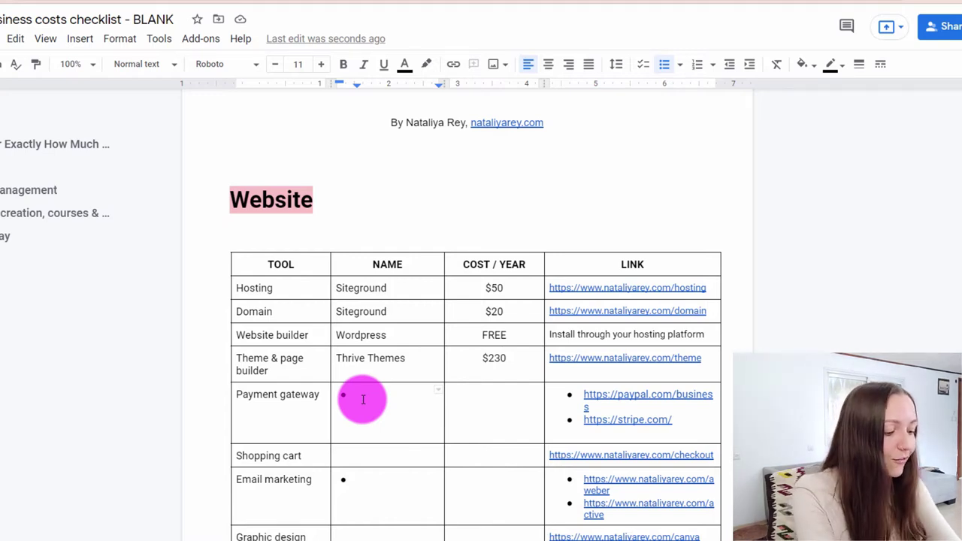
pyautogui.write('Paypal')
pyautogui.press('Return')
pyautogui.write('Stripe')
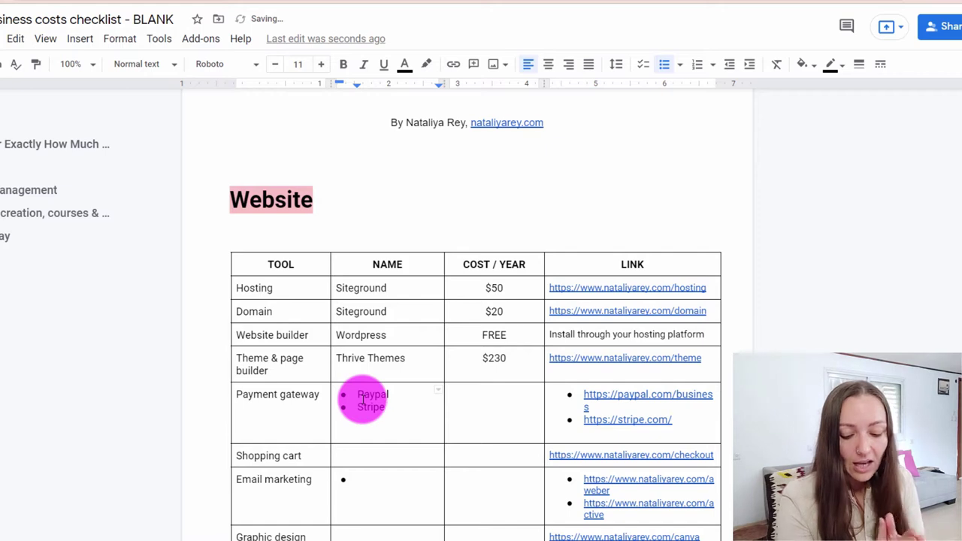
pyautogui.press('Tab')
pyautogui.press('Tab')
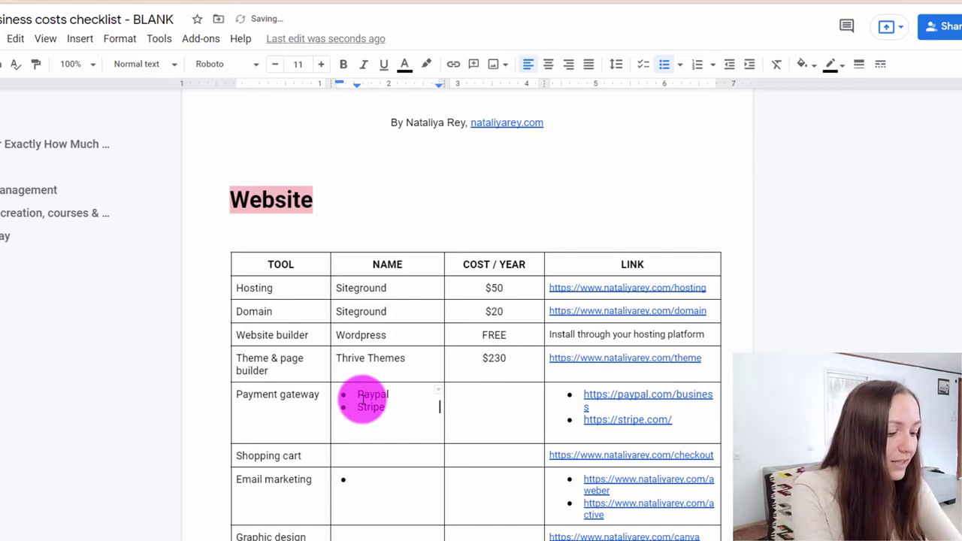
pyautogui.click(494, 412)
pyautogui.write('FREE')
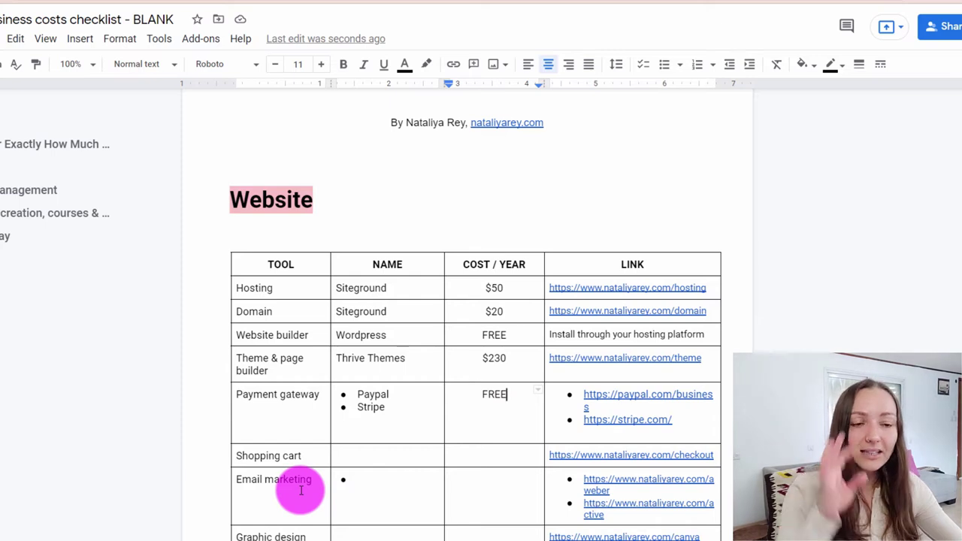
# Examine the one-time offer on the sample yoga checkout page and enter Thrive Cart as the name in the Shopping cart row.
pyautogui.click(372, 456)
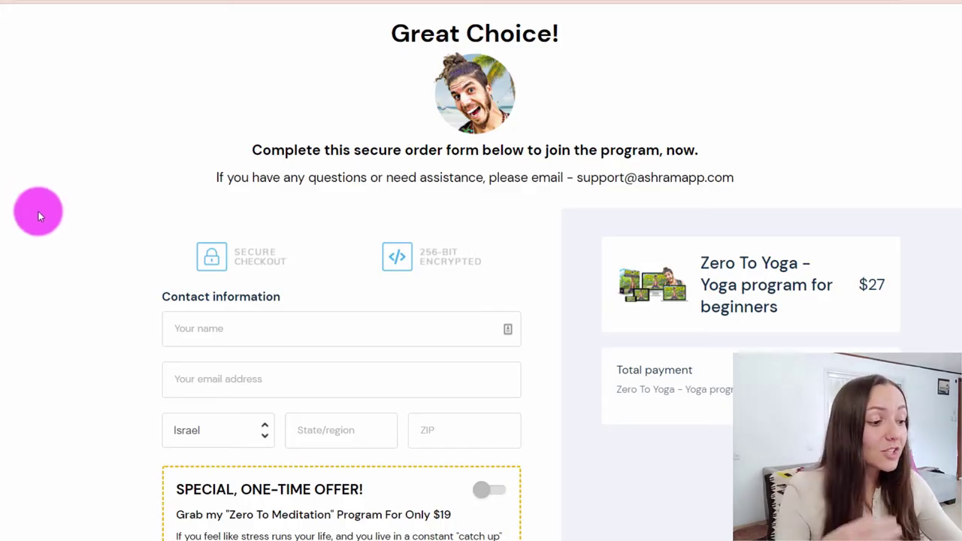
pyautogui.scroll(-3, 39, 219)
pyautogui.scroll(-5, 33, 225)
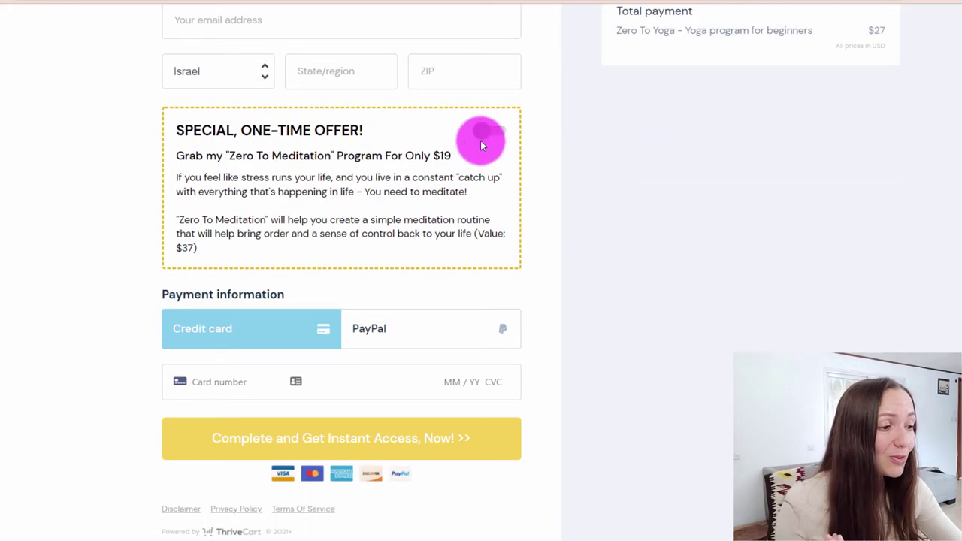
pyautogui.click(485, 138)
pyautogui.click(487, 140)
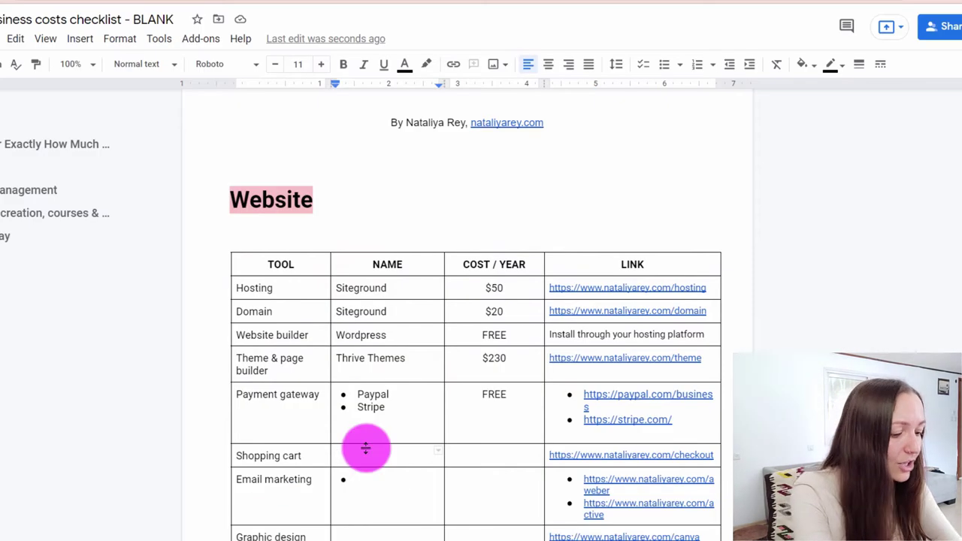
pyautogui.write('Thrive Cart')
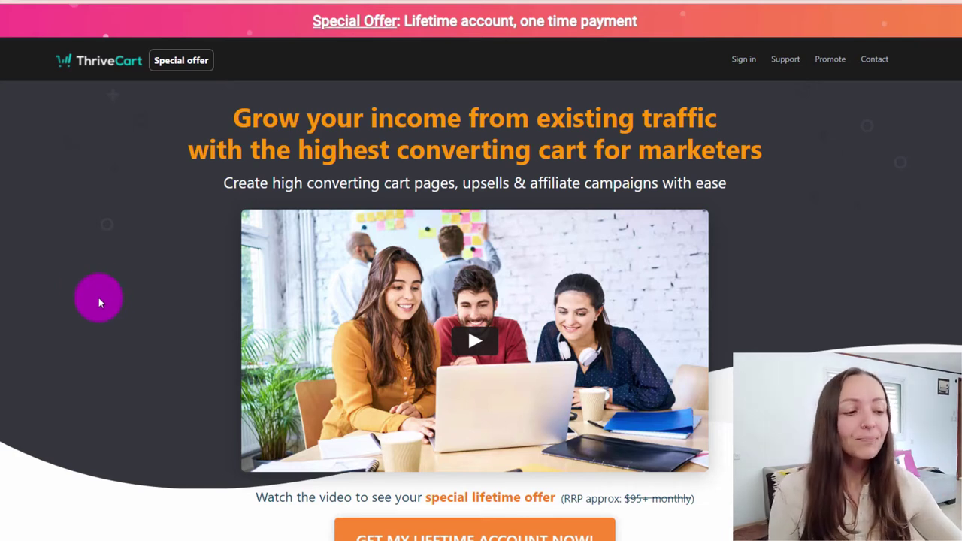
# Check the lifetime account price on the ThriveCart sales page and set the yearly cost in the Shopping cart row to $495.
pyautogui.scroll(-6, 97, 315)
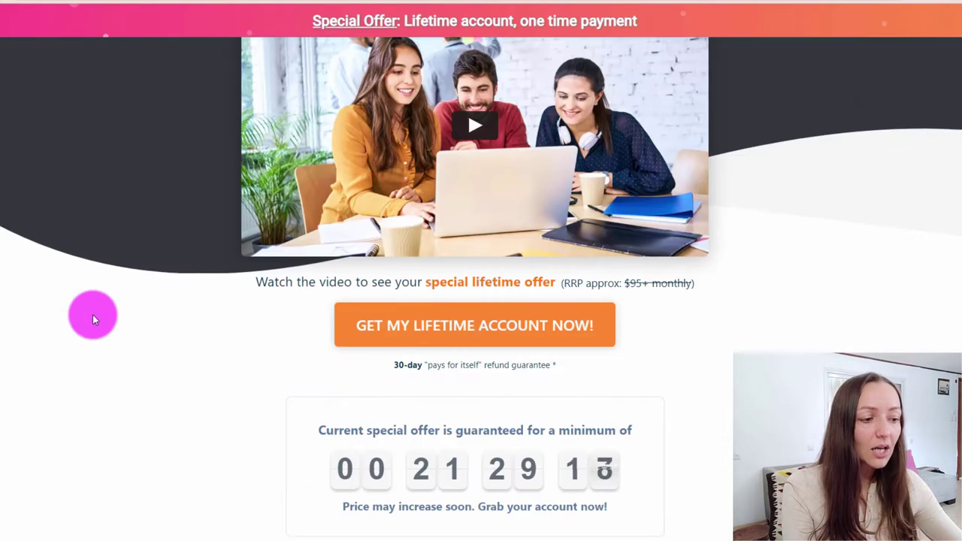
pyautogui.scroll(2, 423, 198)
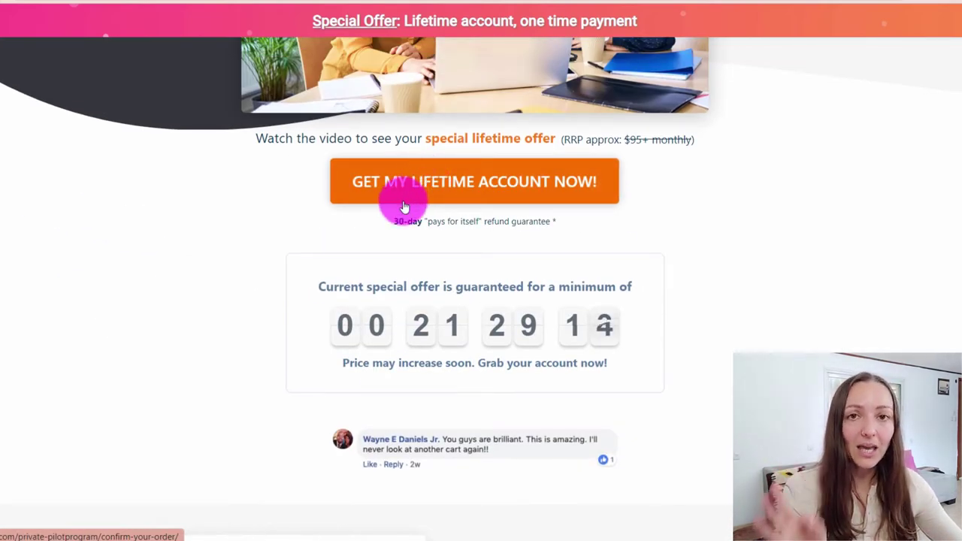
pyautogui.scroll(-4, 546, 255)
pyautogui.scroll(-5, 546, 256)
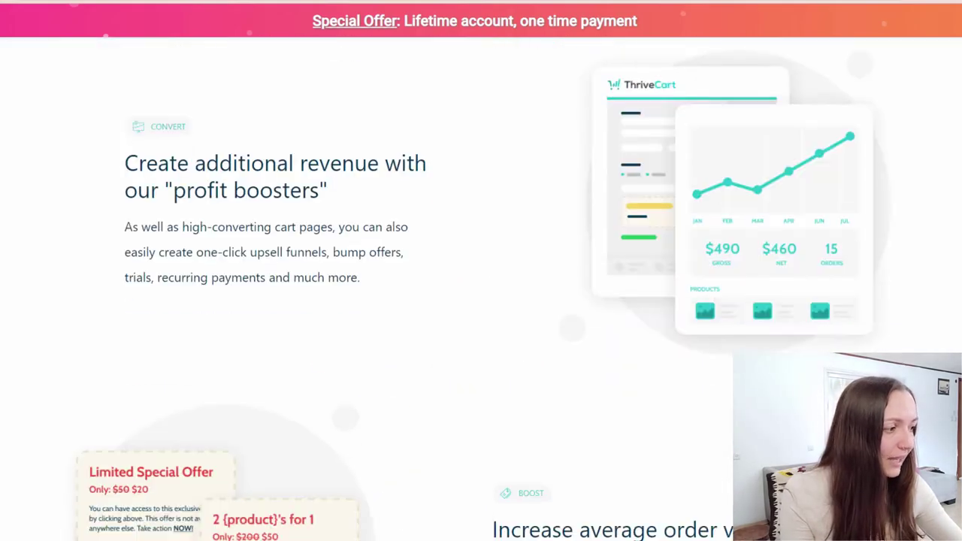
pyautogui.scroll(-8, 817, 292)
pyautogui.scroll(-15, 481, 288)
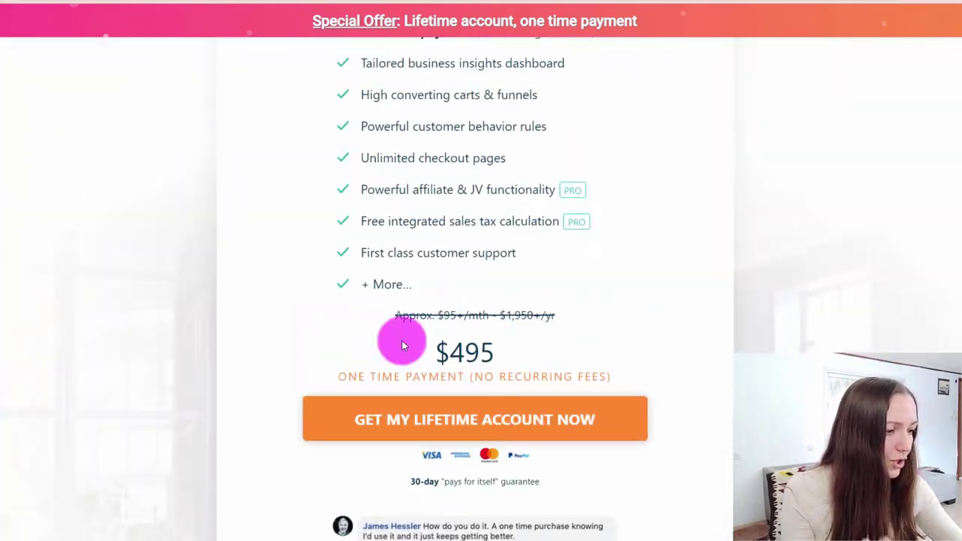
pyautogui.click(56, 7)
pyautogui.click(476, 461)
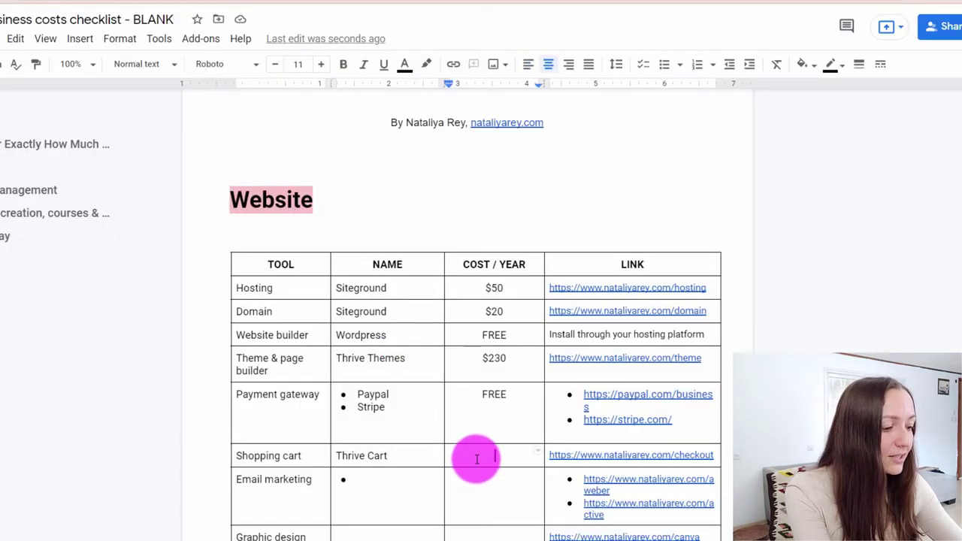
pyautogui.write('$49')
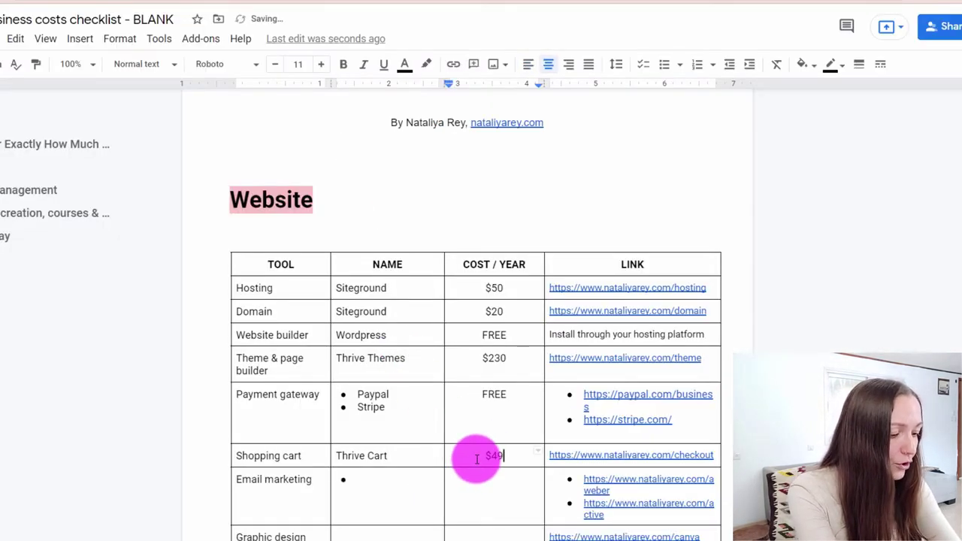
pyautogui.write('5')
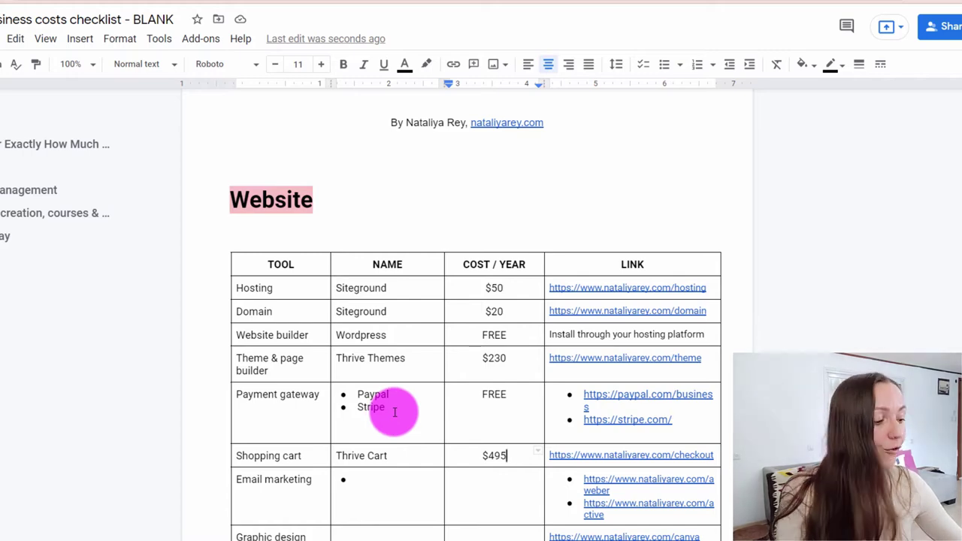
# Fill in the Email marketing row with Aweber as a bulleted name and the cost FREE, checking the free plan on AWeber's pricing page.
pyautogui.scroll(-2, 376, 410)
pyautogui.click(421, 339)
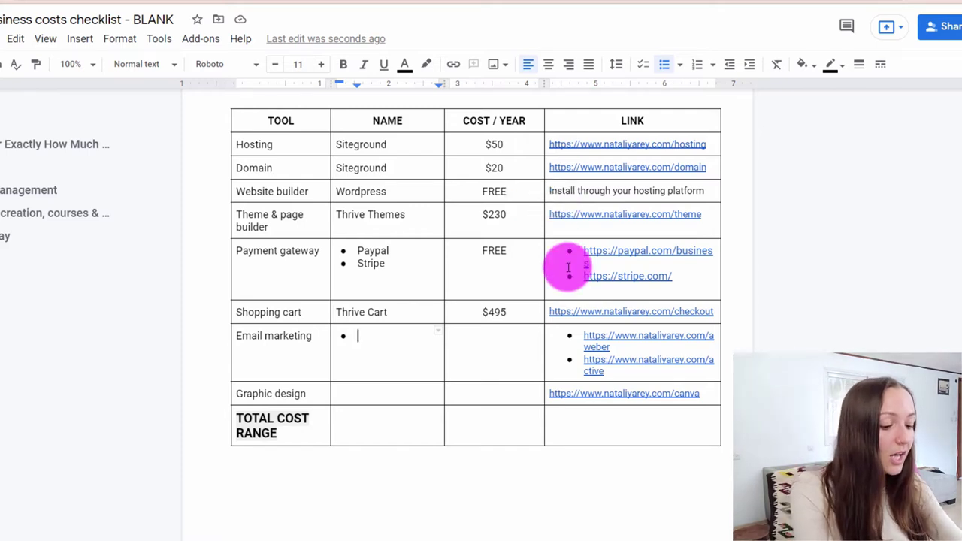
pyautogui.scroll(-2, 391, 213)
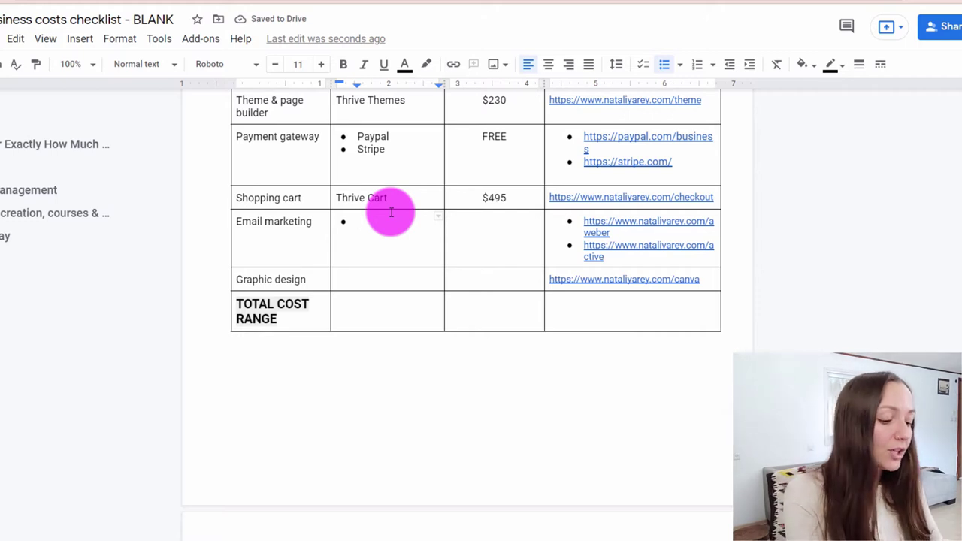
pyautogui.write('Aweber')
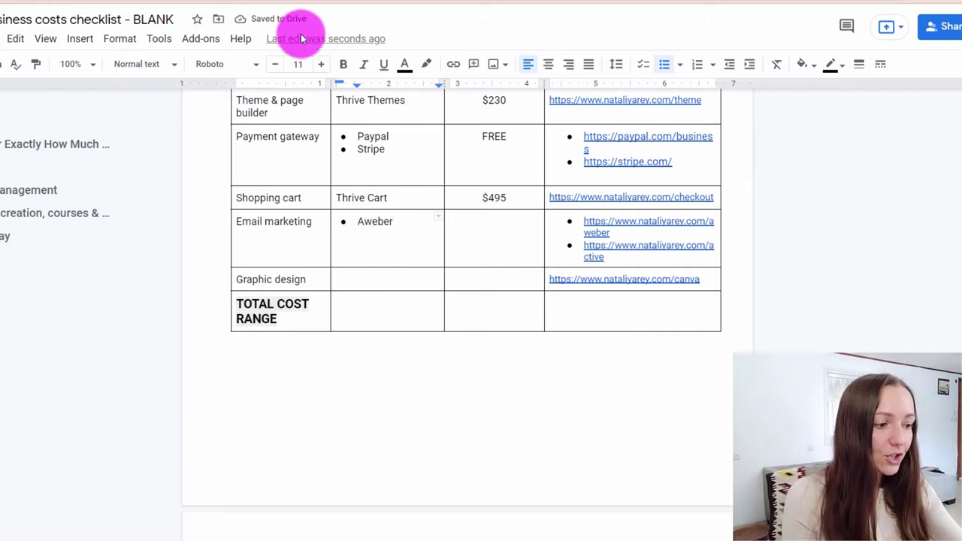
pyautogui.click(470, 232)
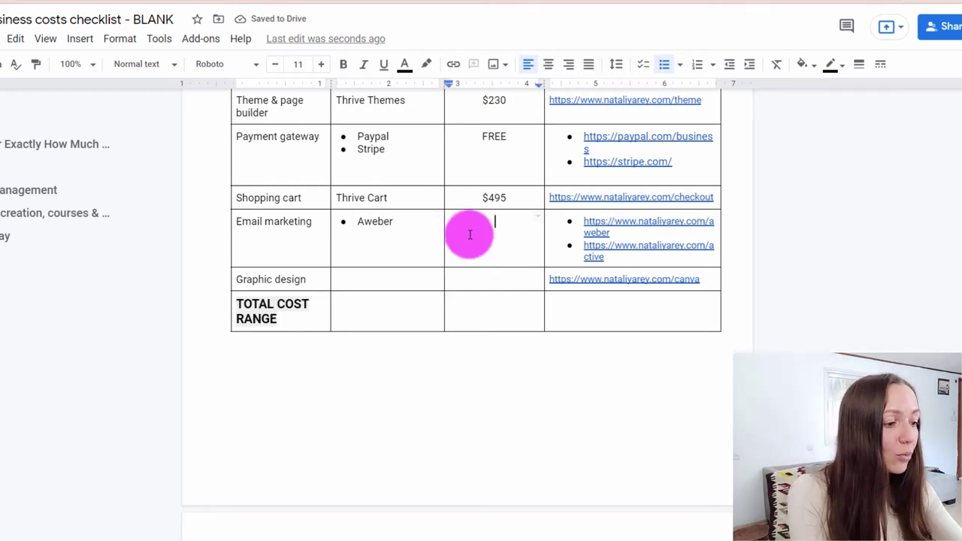
pyautogui.write('FREE')
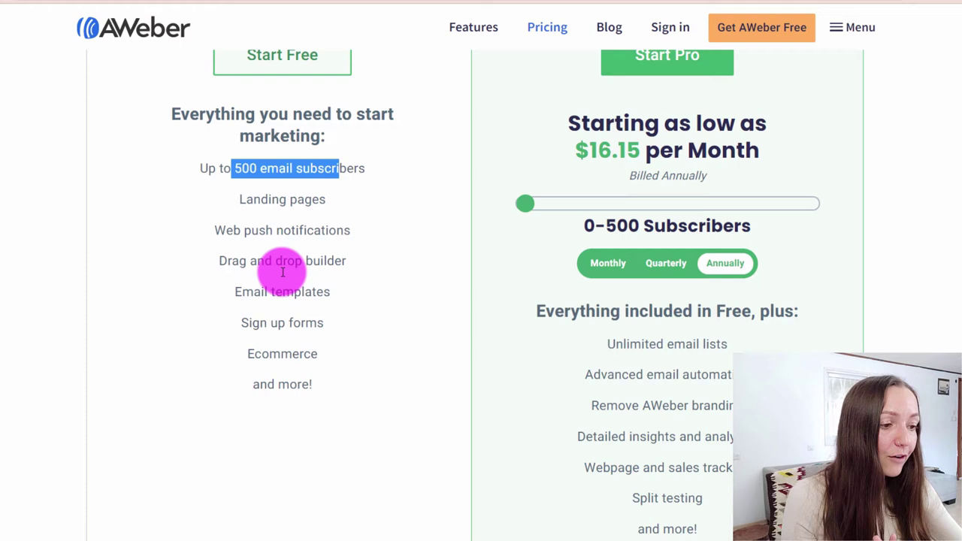
pyautogui.scroll(2, 283, 272)
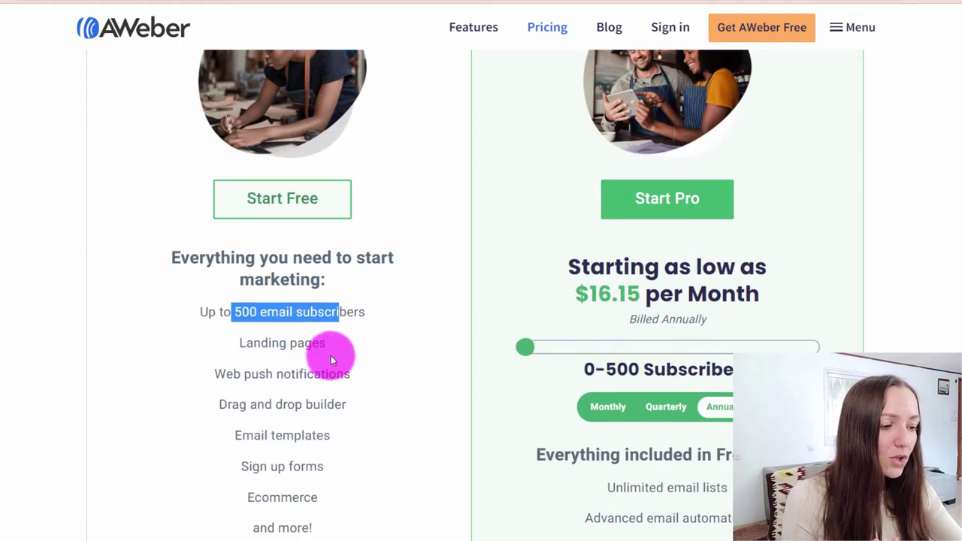
pyautogui.click(247, 278)
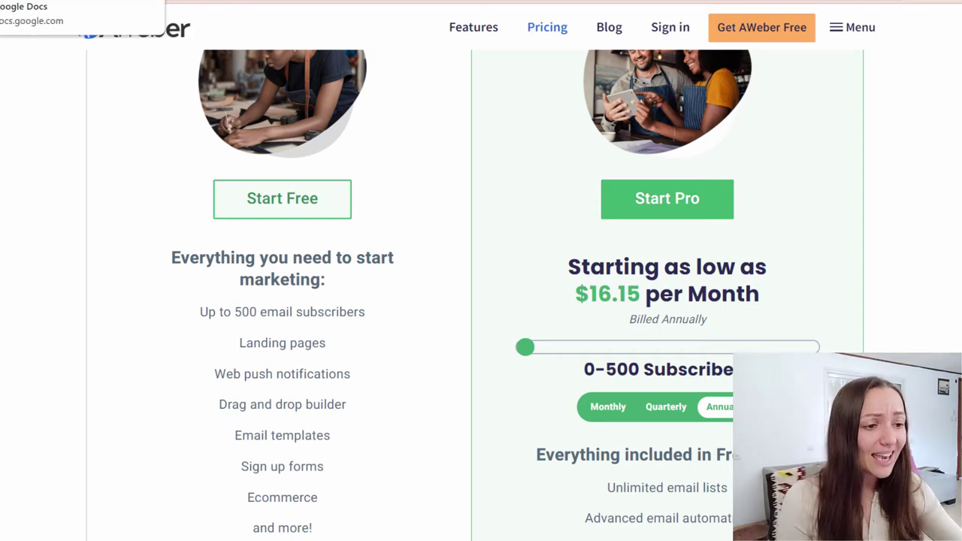
pyautogui.click(22, 4)
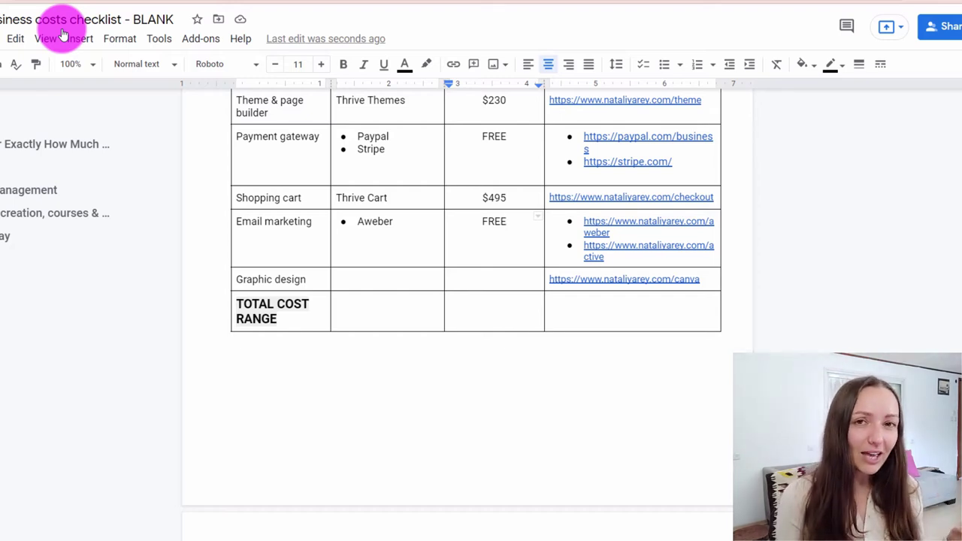
# Add Active Campaign as a second bulleted name in the Email marketing row and extend its cost to FREE - $100, consulting ActiveCampaign's pricing page.
pyautogui.click(404, 219)
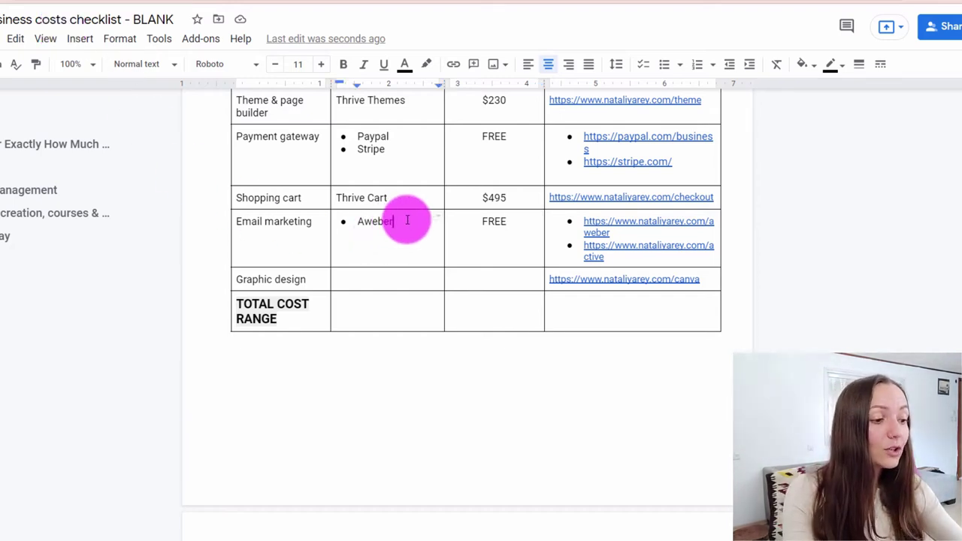
pyautogui.press('Return')
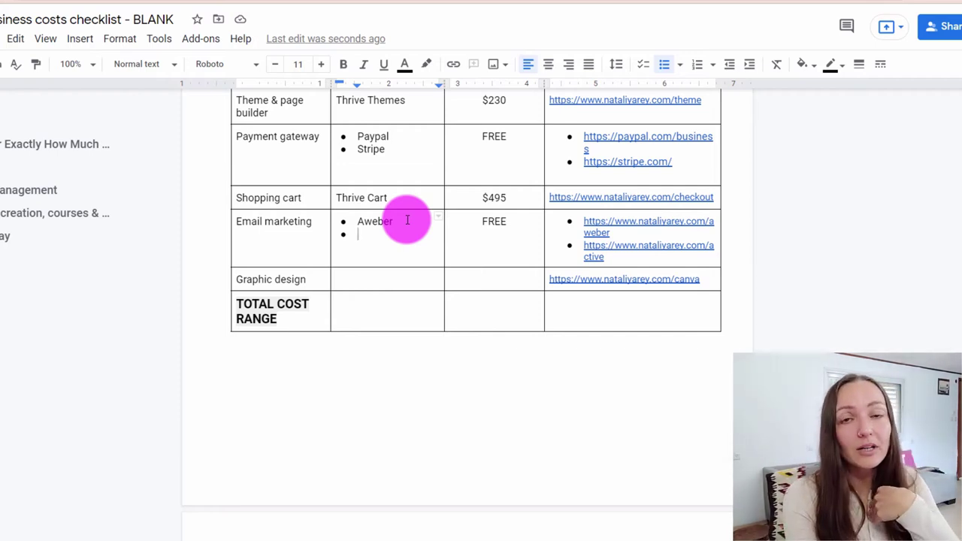
pyautogui.write('Active Camapign')
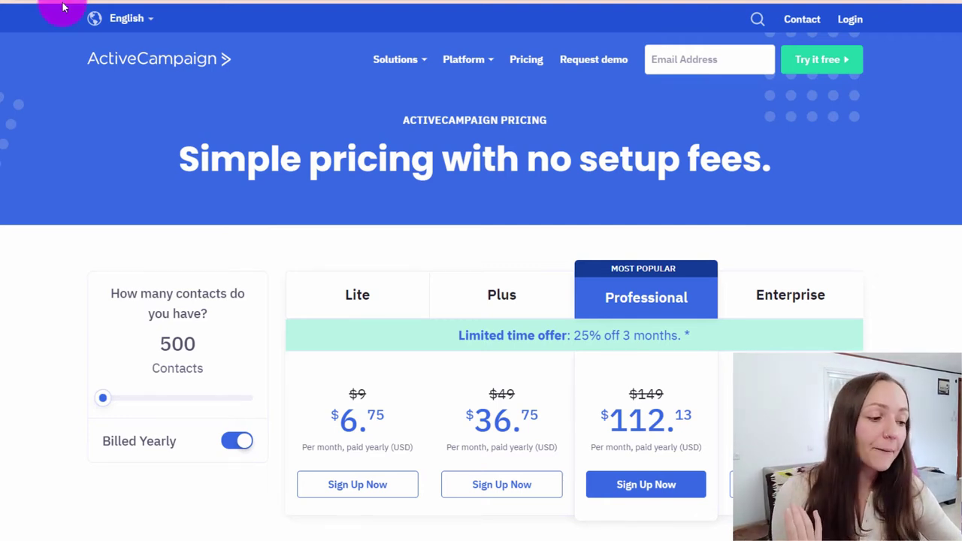
pyautogui.scroll(-2, 154, 209)
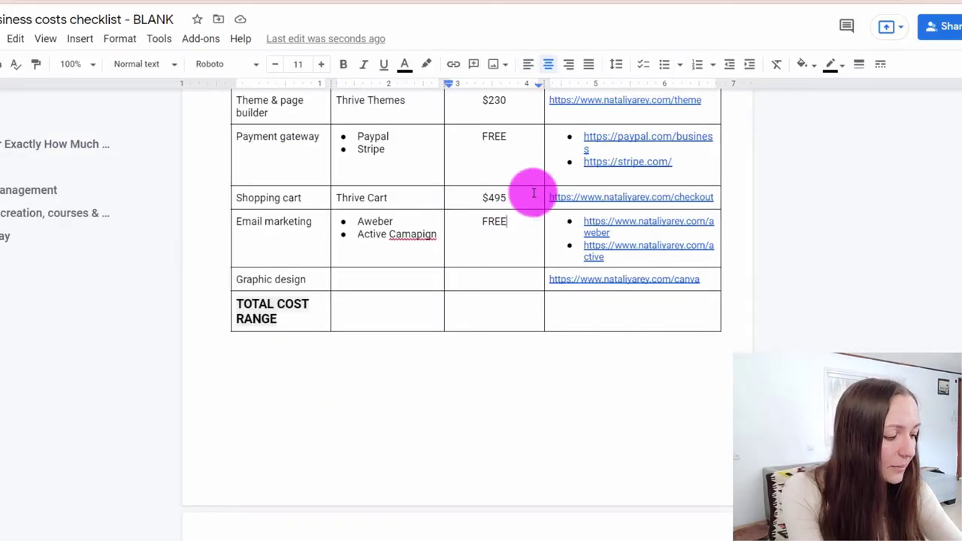
pyautogui.write('- $100')
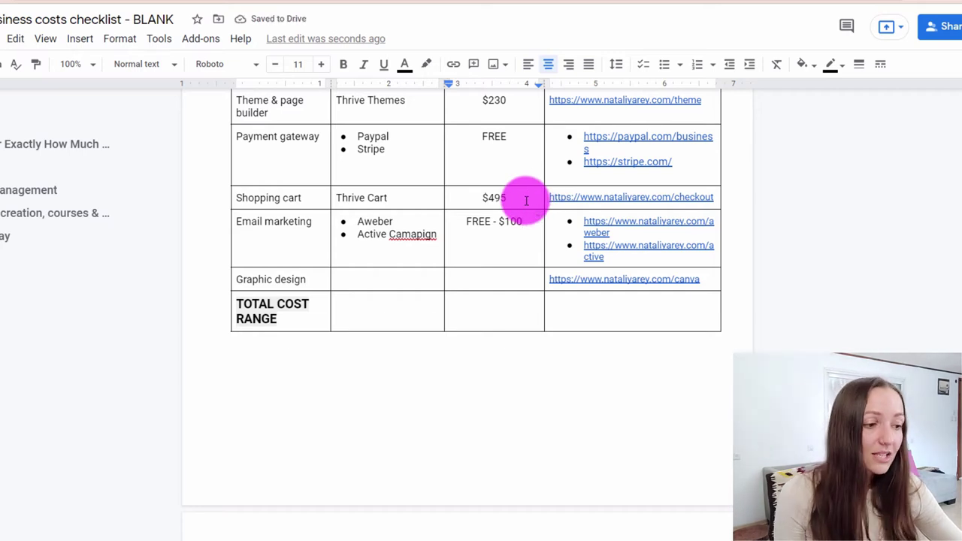
# Fill in the Graphic design row with the name Canva and the cost FREE.
pyautogui.click(350, 286)
pyautogui.scroll(2, 315, 330)
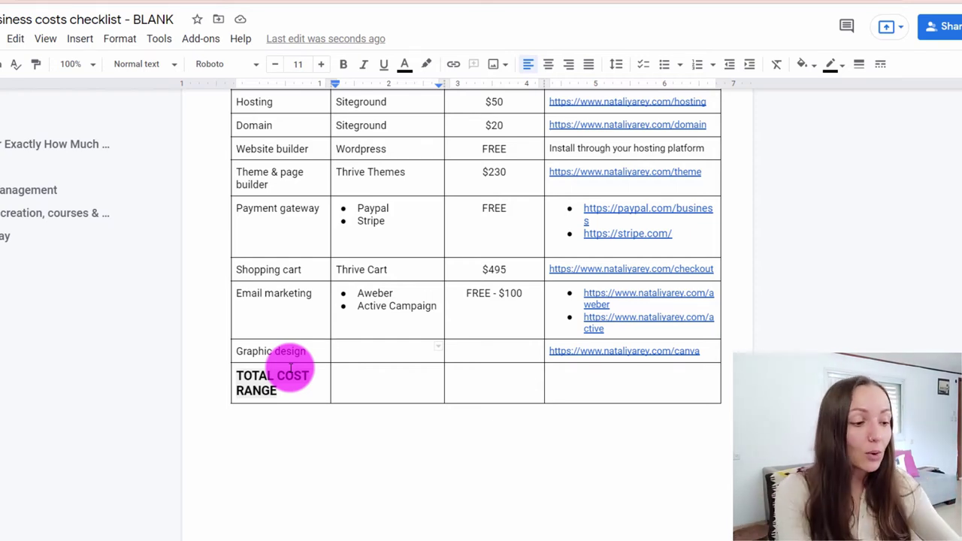
pyautogui.write('Canva')
pyautogui.press('Tab')
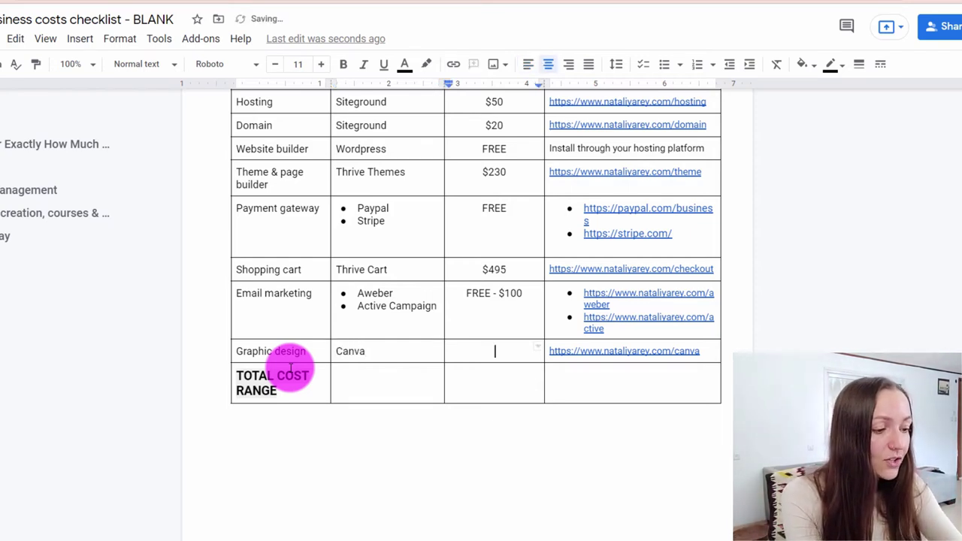
pyautogui.write('FREE')
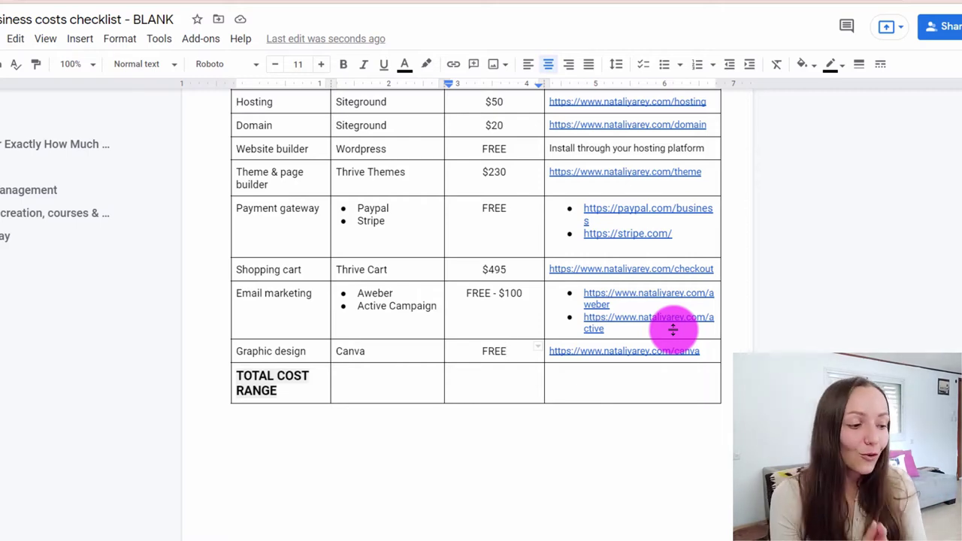
# Review the costs in the Website table and enter $400 - $895 as the yearly cost in its TOTAL COST RANGE row.
pyautogui.scroll(2, 621, 248)
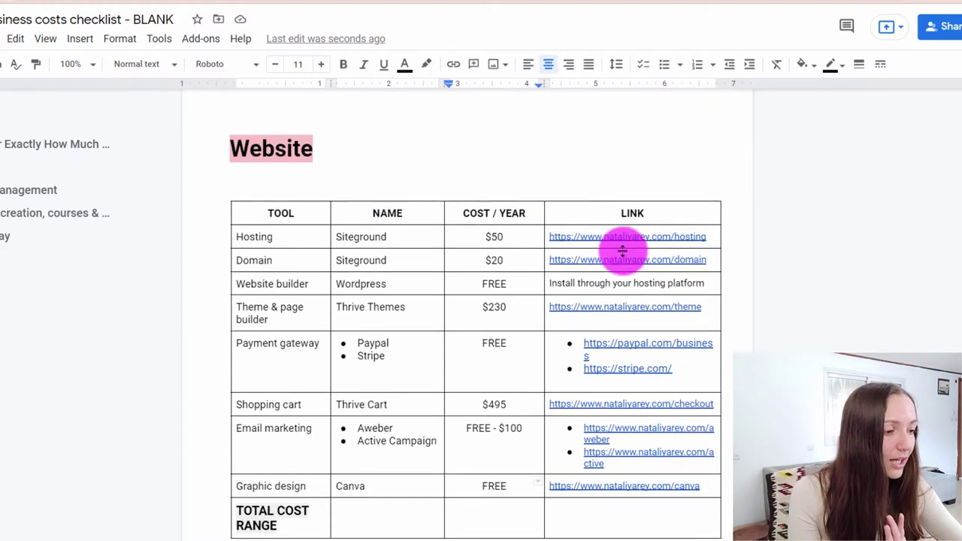
pyautogui.scroll(-3, 510, 239)
pyautogui.click(487, 313)
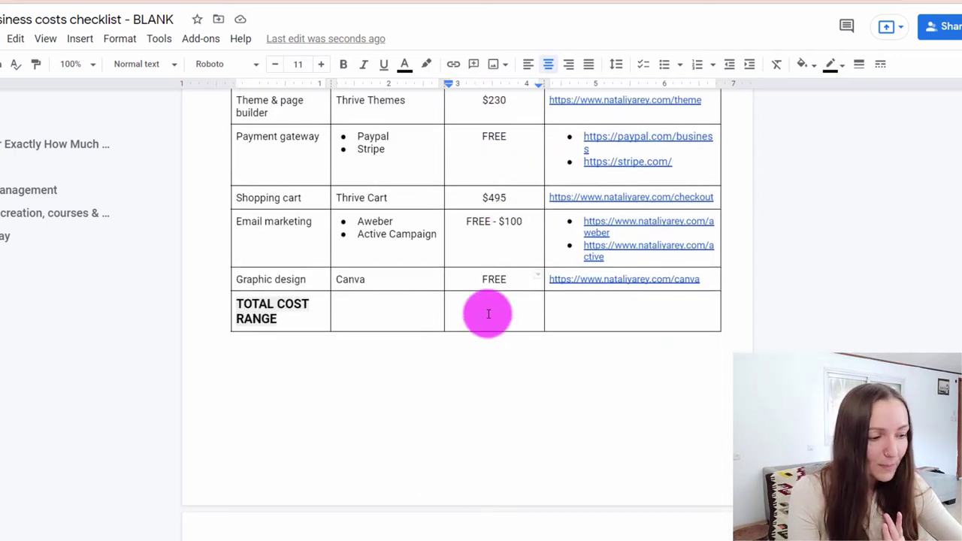
pyautogui.write('$40')
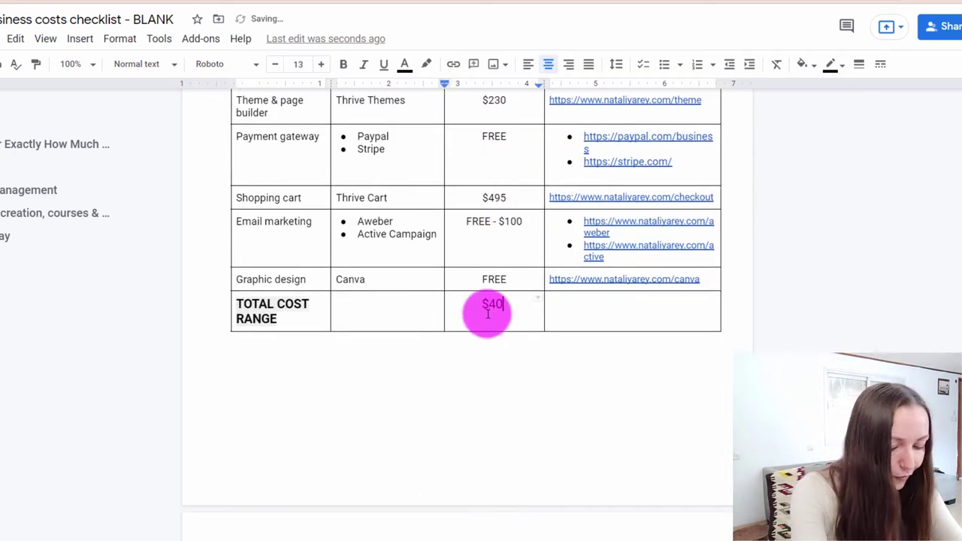
pyautogui.write('0 - $')
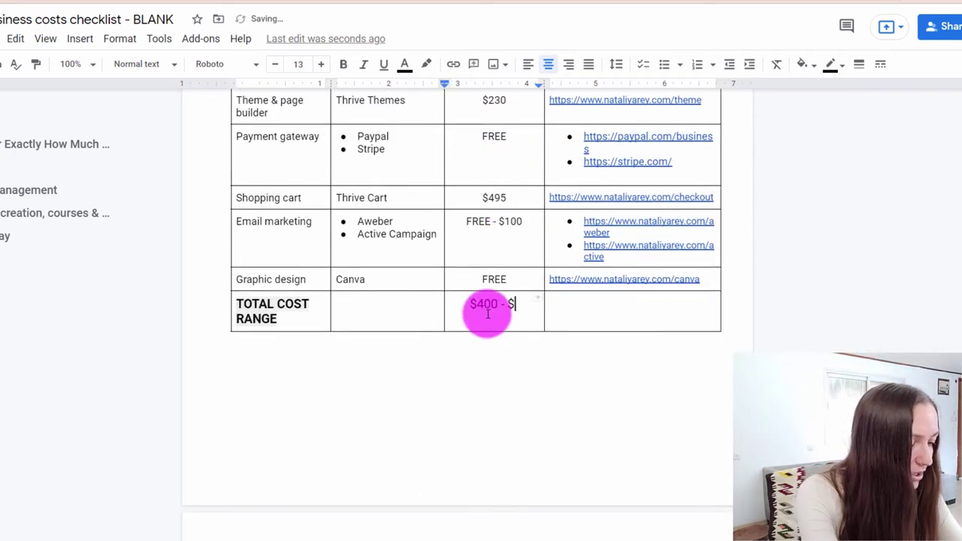
pyautogui.write('895')
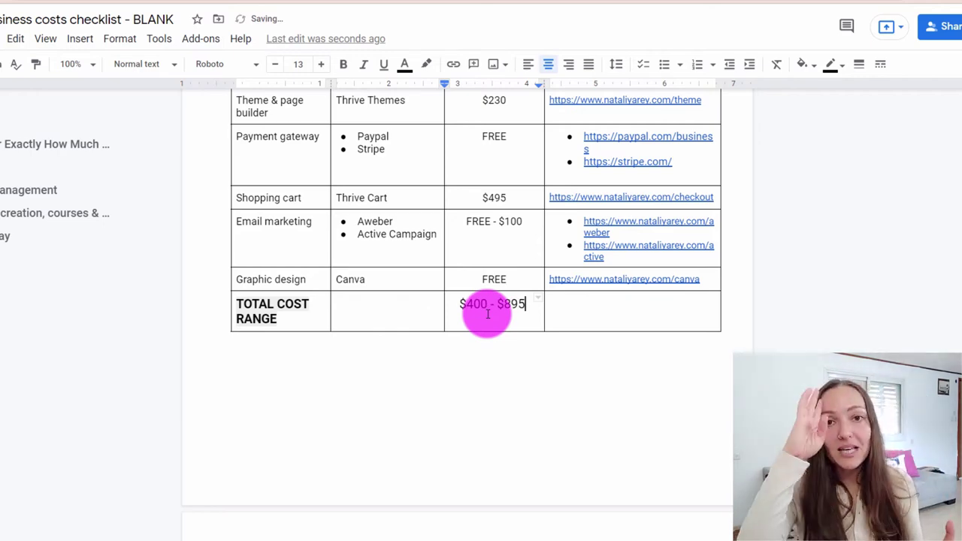
# Go to the Client management section and fill in the Conduct meetings row with the name Zoom and the cost FREE.
pyautogui.scroll(3, 453, 312)
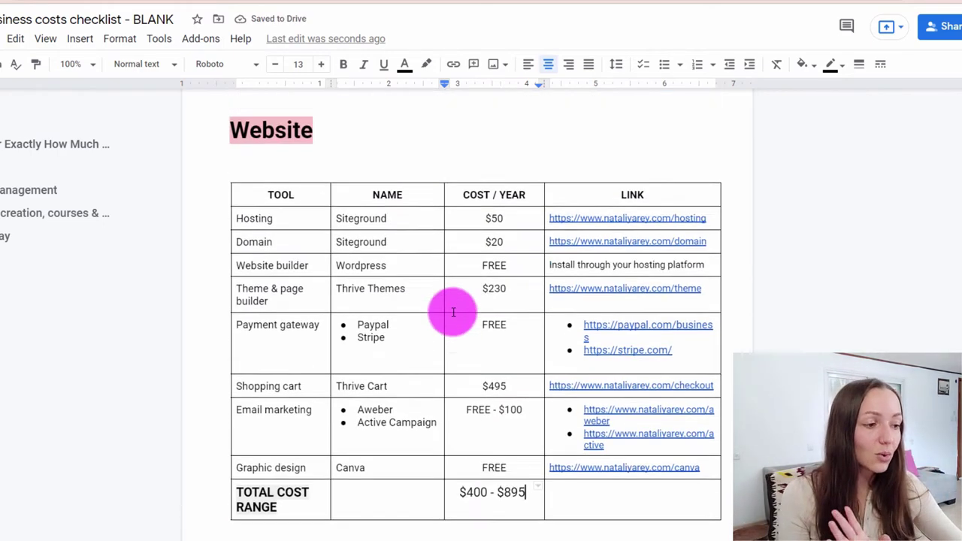
pyautogui.scroll(2, 453, 312)
pyautogui.click(29, 189)
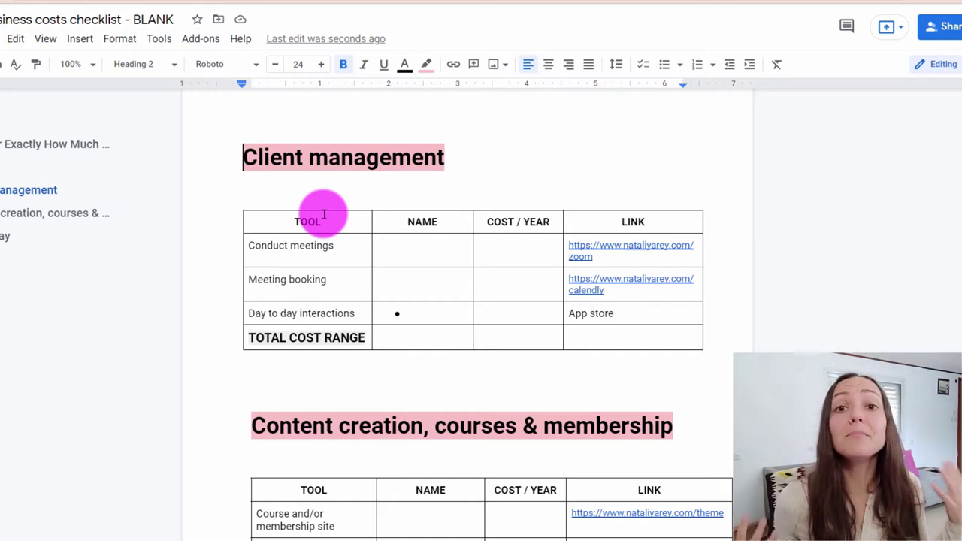
pyautogui.click(406, 248)
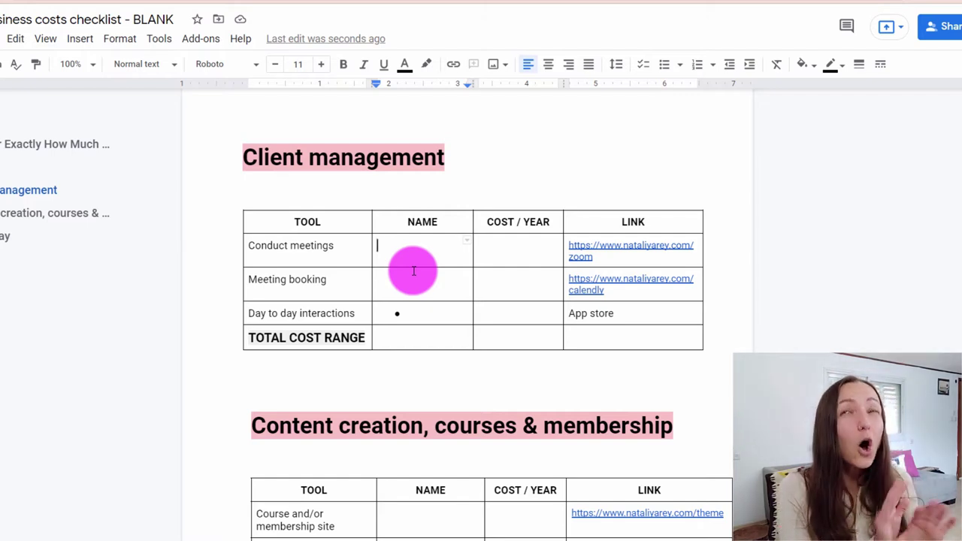
pyautogui.write('Zoom')
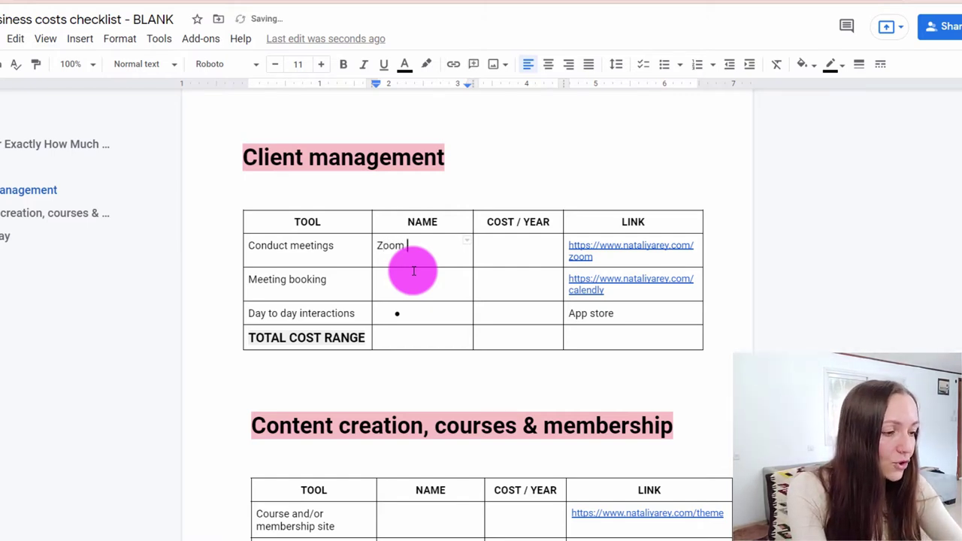
pyautogui.press('Tab')
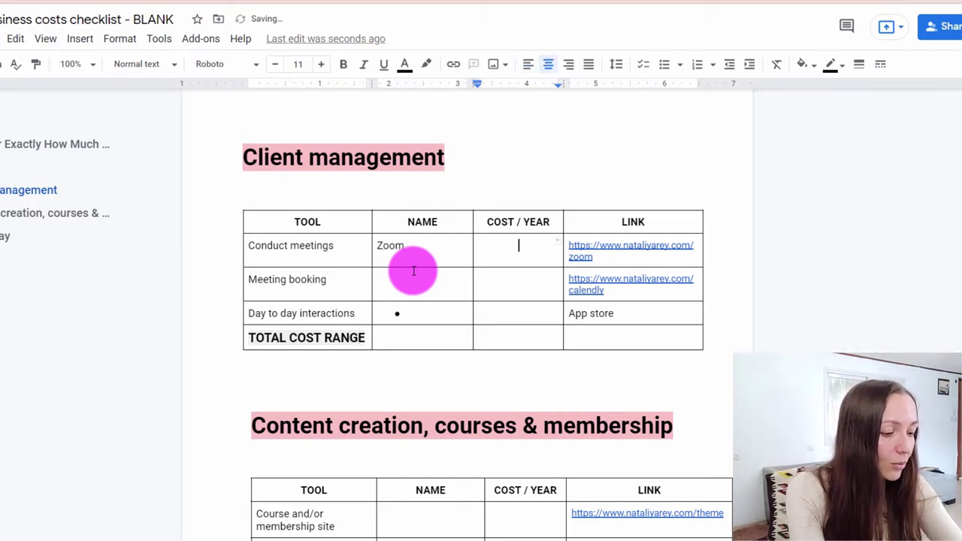
pyautogui.write('FREE')
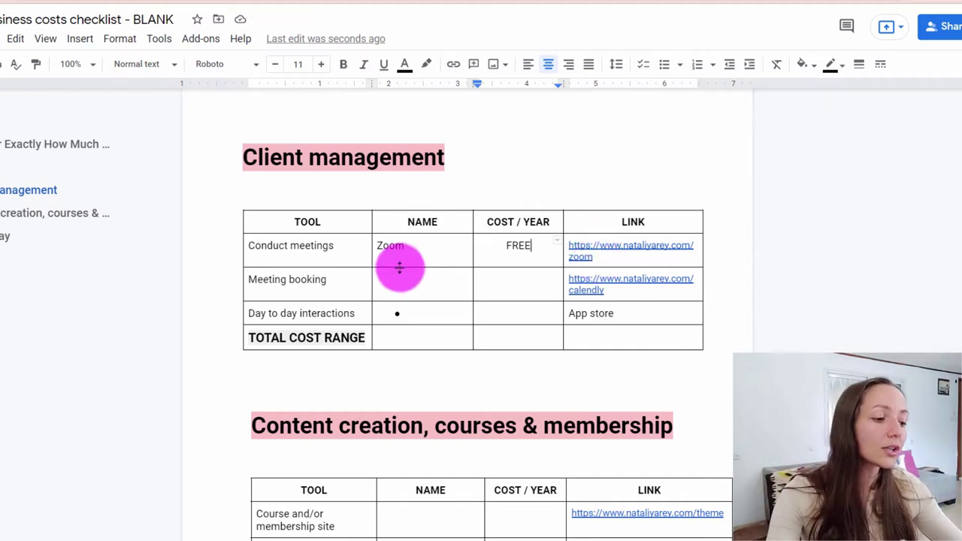
# Add Hangout on a new line below Zoom in the Conduct meetings name cell.
pyautogui.click(419, 248)
pyautogui.press('Return')
pyautogui.write('Hangout')
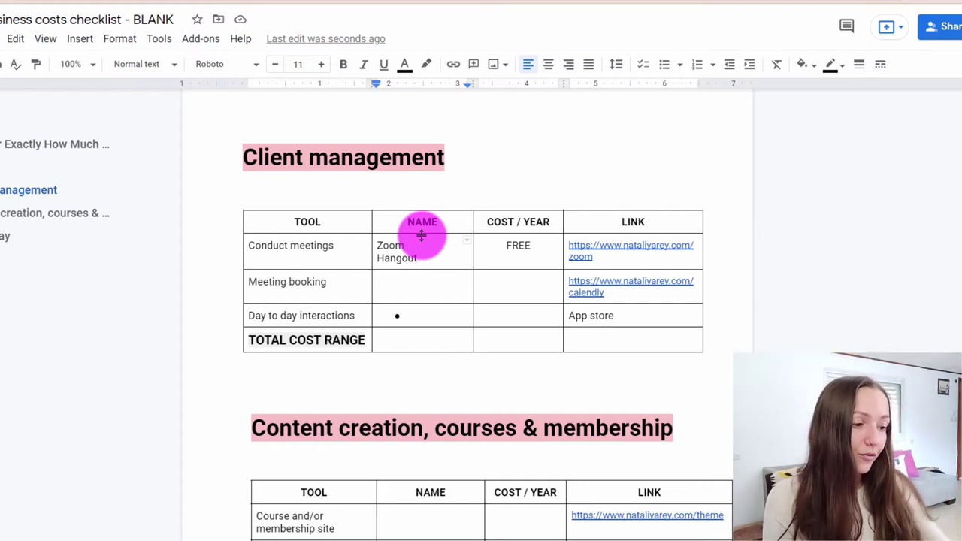
# View the available meeting times for Monday, November 22 on the Calendly booking page.
pyautogui.click(401, 283)
pyautogui.click(398, 286)
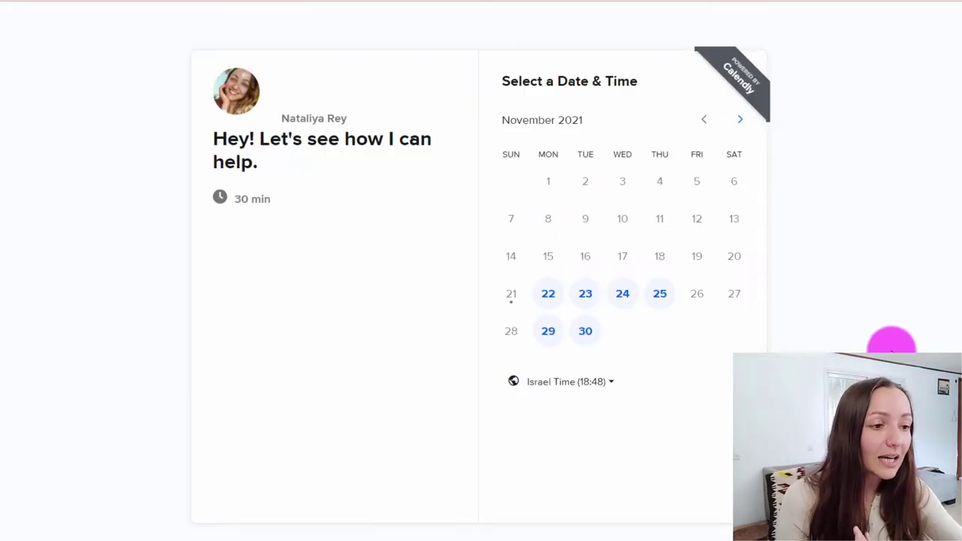
pyautogui.click(549, 293)
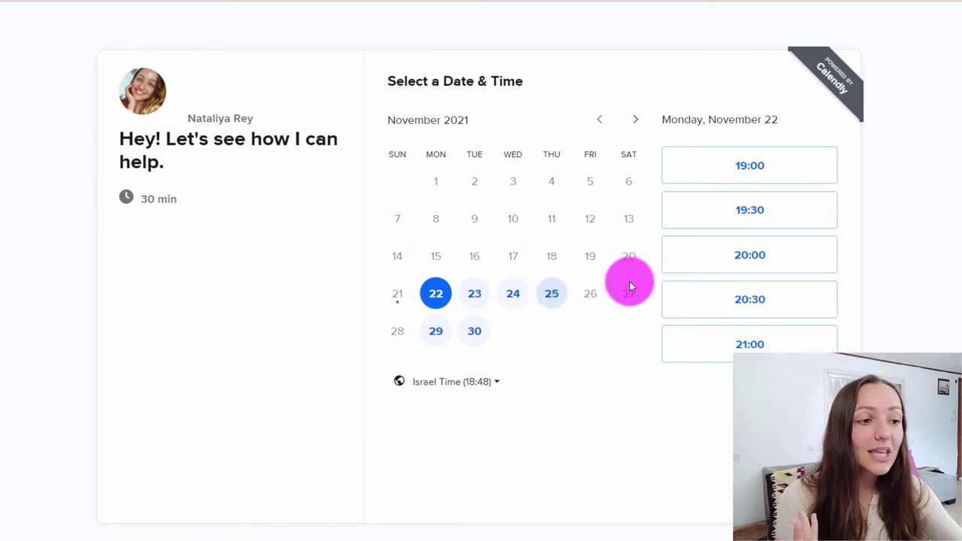
pyautogui.click(772, 185)
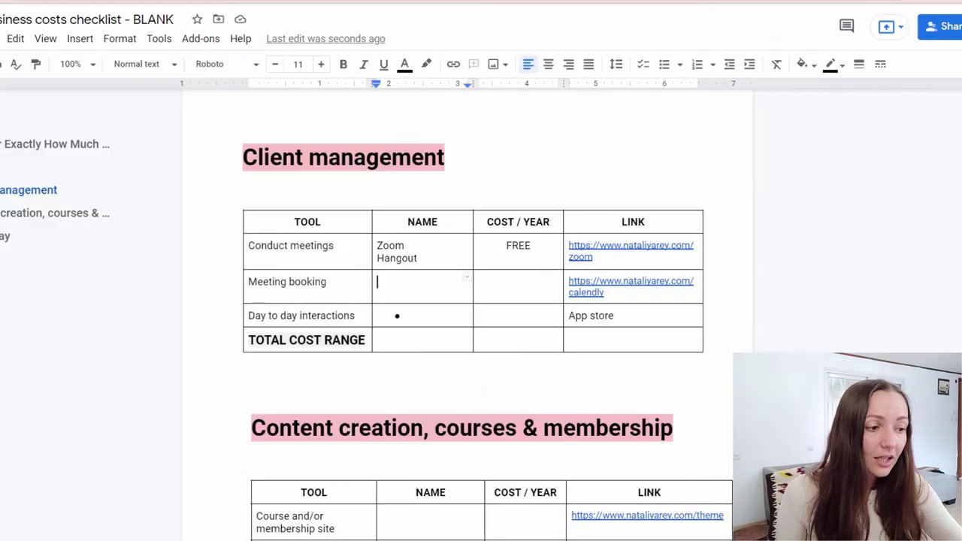
# Fill in the Meeting booking row of the Client management table with the name Calendly and the cost FREE.
pyautogui.write('Cale')
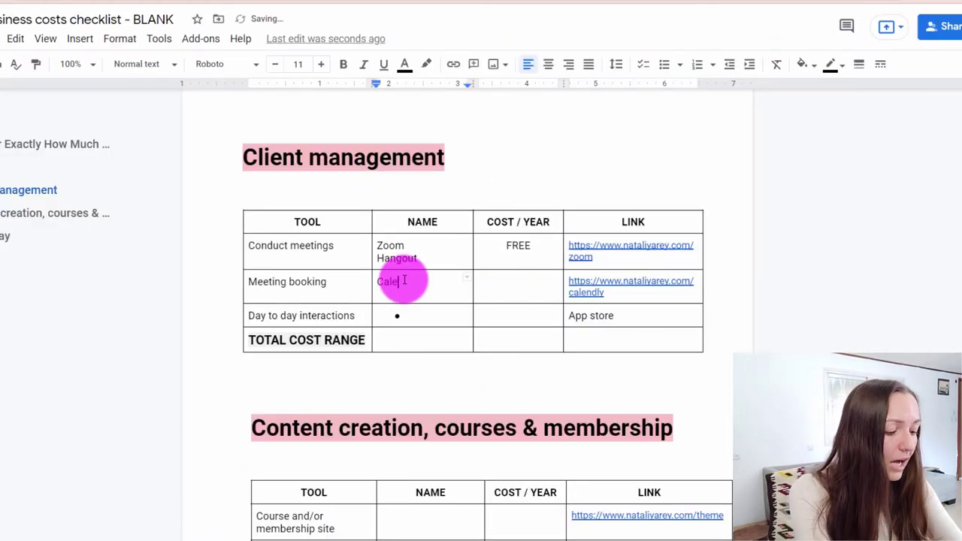
pyautogui.write('ndly')
pyautogui.press('Tab')
pyautogui.write('FREE')
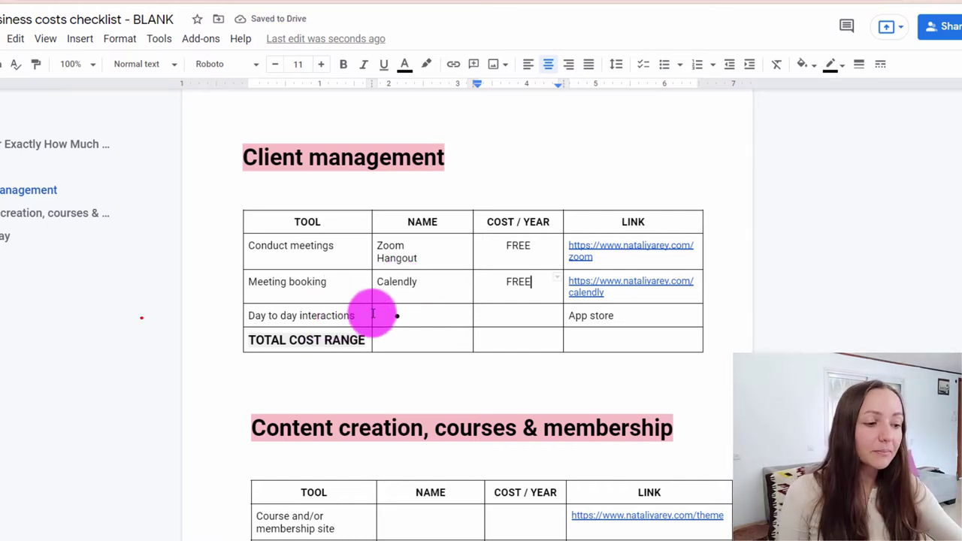
# List Slack, Whatsapp and Voxer as bullets in the name cell of the Day to day interactions row.
pyautogui.click(398, 316)
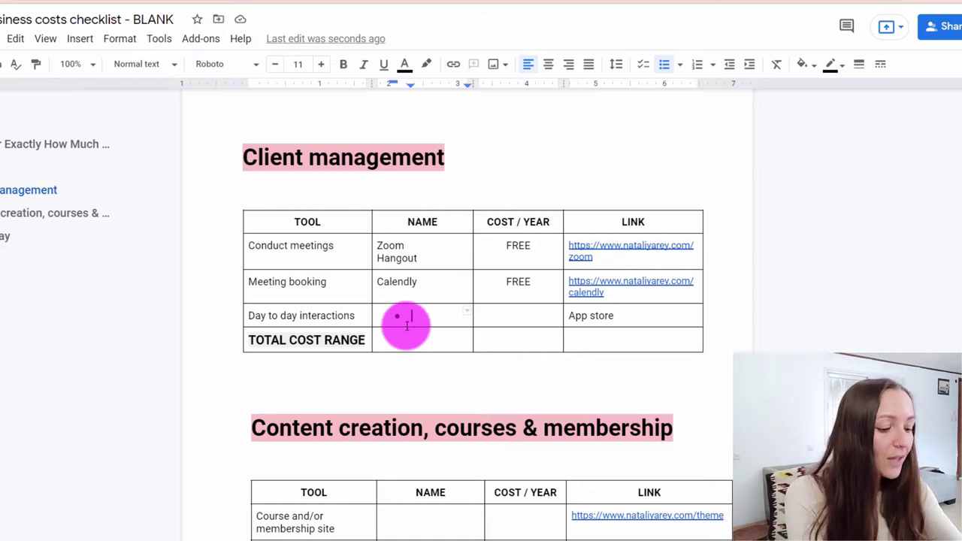
pyautogui.write('Slack')
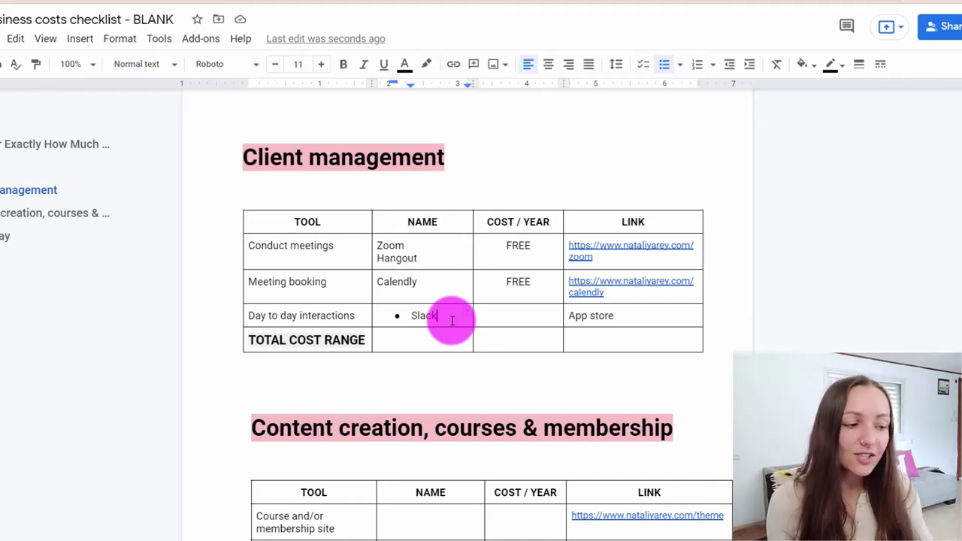
pyautogui.press('Return')
pyautogui.write('Whatsapp')
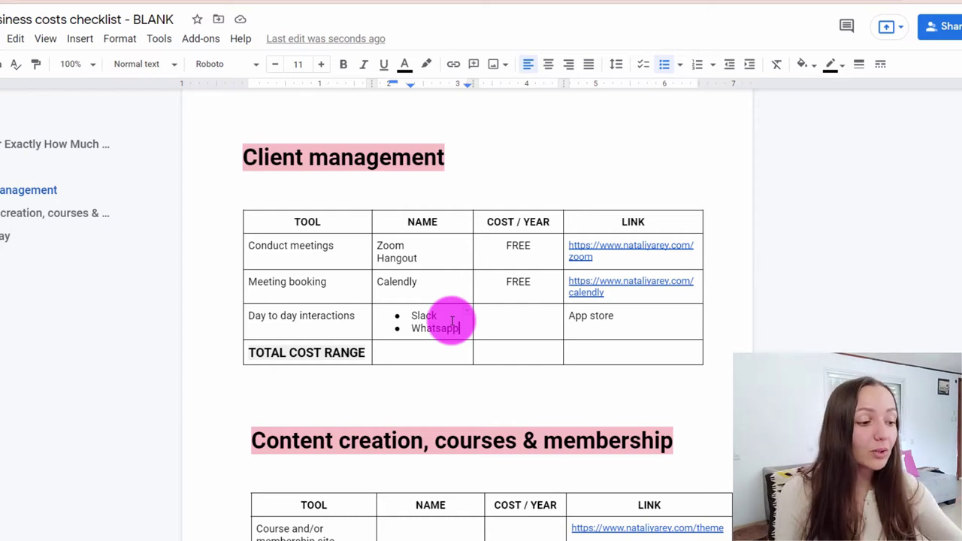
pyautogui.press('Return')
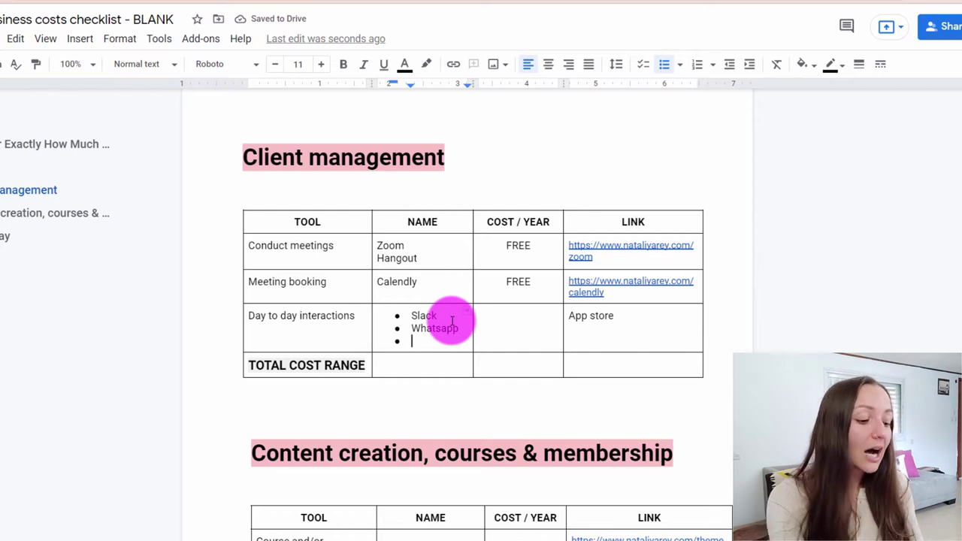
pyautogui.write('Voxer')
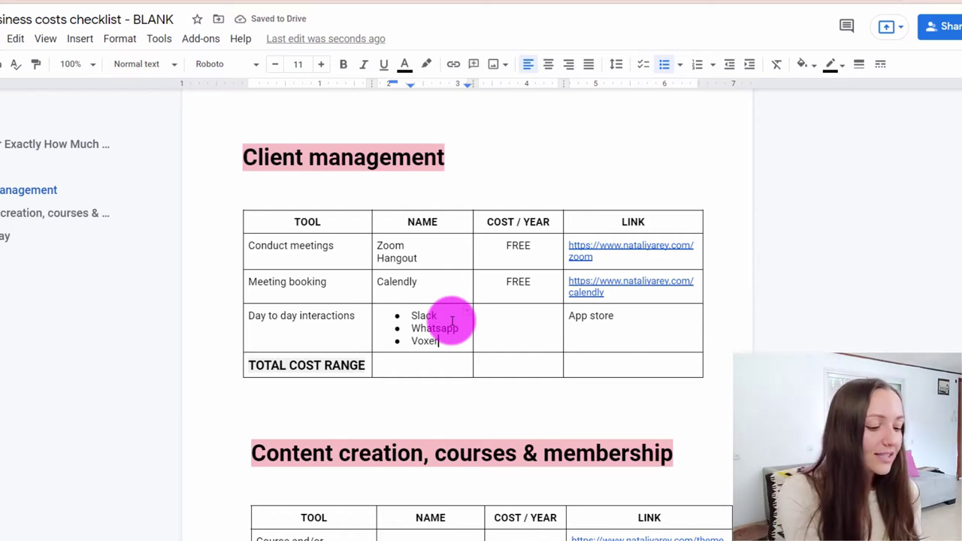
pyautogui.press('Return')
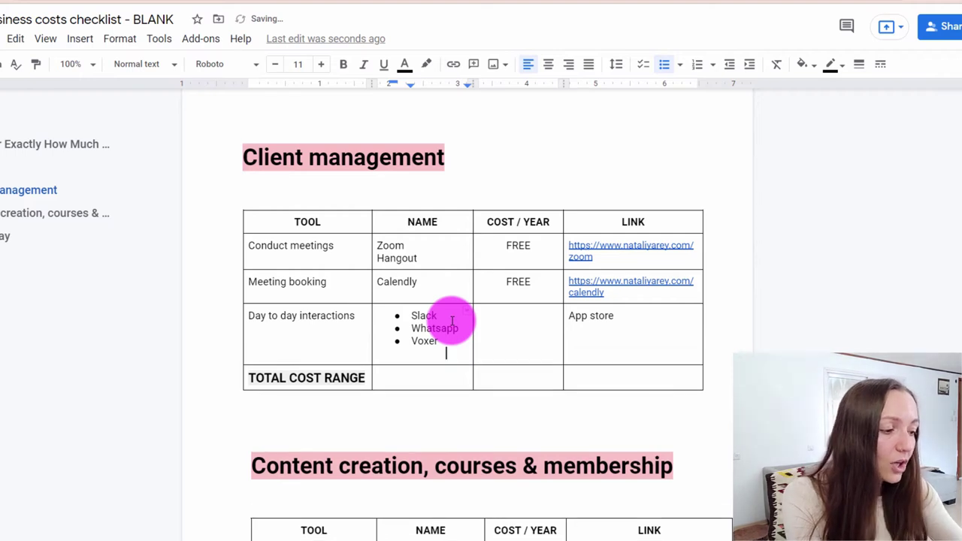
# Enter FREE as the yearly cost in both the Day to day interactions row and the Client management TOTAL COST RANGE row.
pyautogui.click(498, 329)
pyautogui.write('FREE')
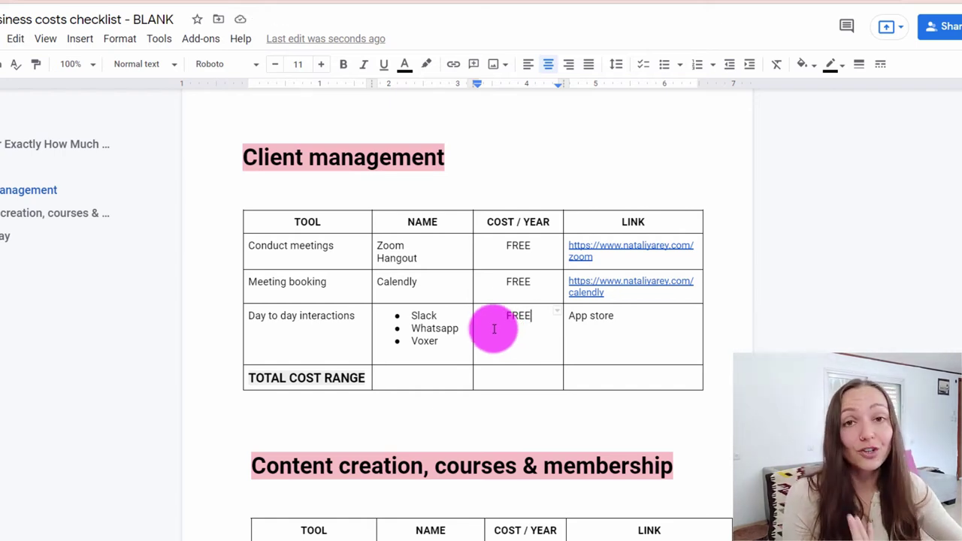
pyautogui.click(526, 379)
pyautogui.write('FREE')
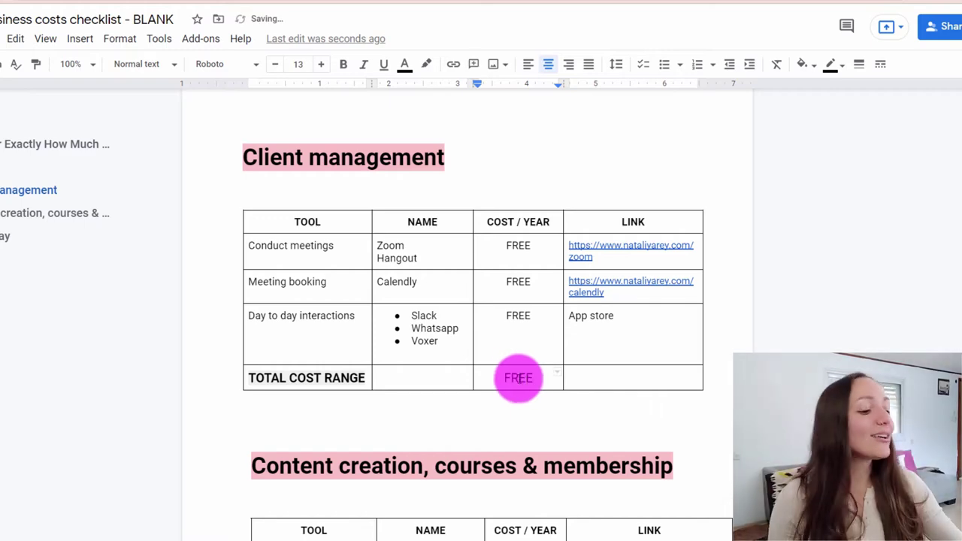
# In the Content creation, courses & membership table, fill in the Course and/or membership site row with Thrive Themes and the cost FREE.
pyautogui.scroll(-2, 518, 378)
pyautogui.scroll(-1, 510, 378)
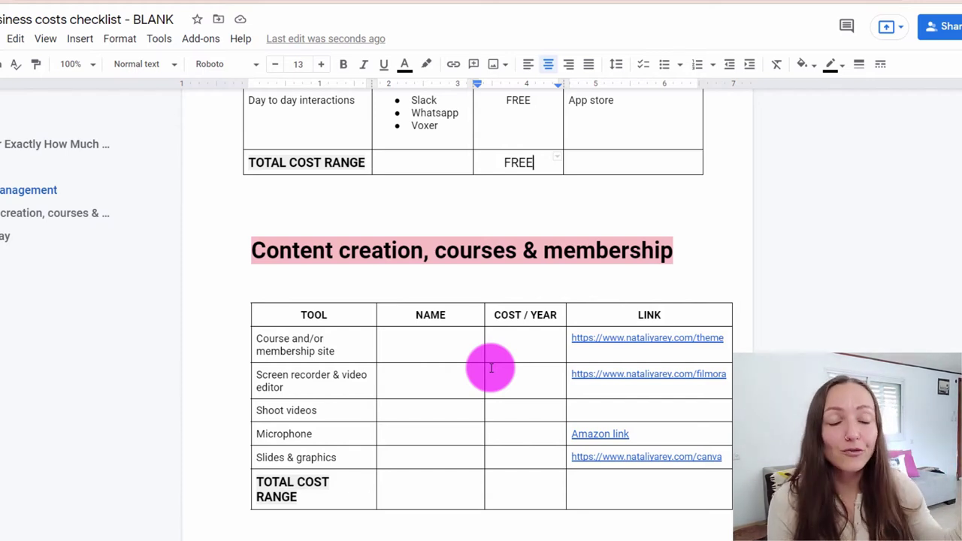
pyautogui.doubleClick(451, 344)
pyautogui.write('Thrive Themes')
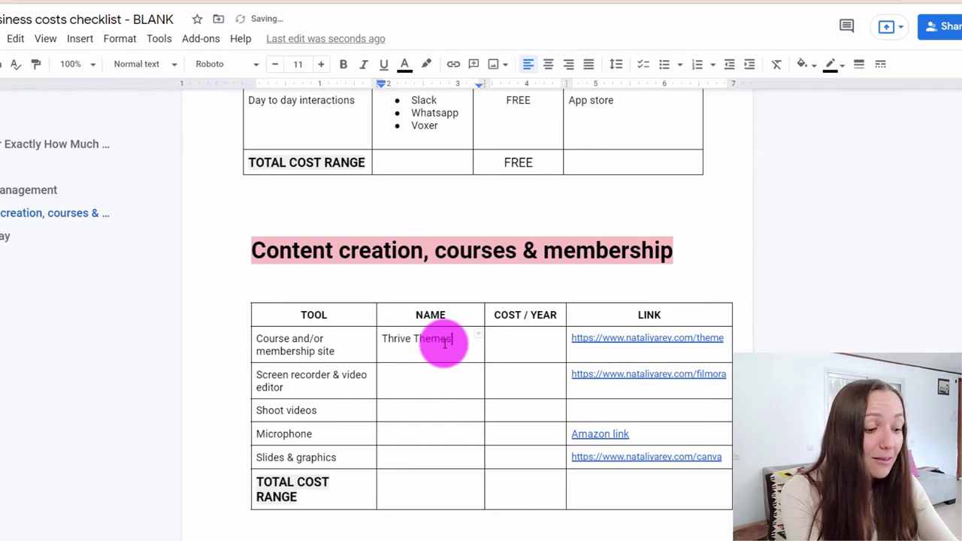
pyautogui.press('Tab')
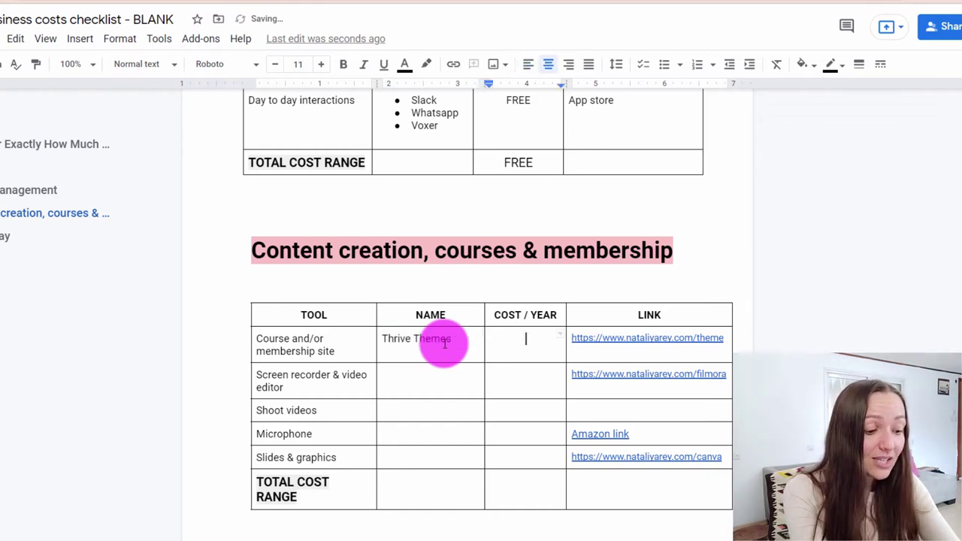
pyautogui.write('FREE')
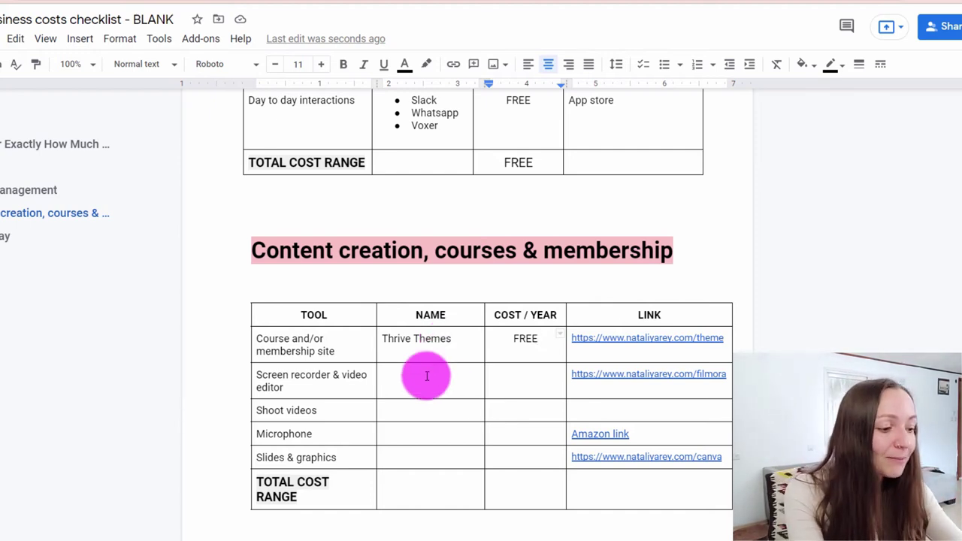
# Fill in the Screen recorder & video editor row with the name Filmora and the yearly cost $90.
pyautogui.click(448, 386)
pyautogui.write('Filmora')
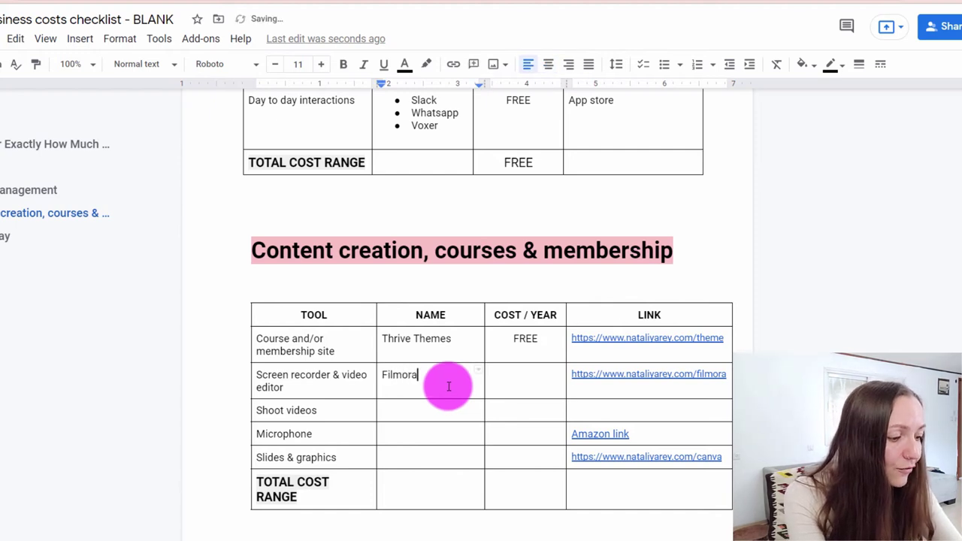
pyautogui.press('Tab')
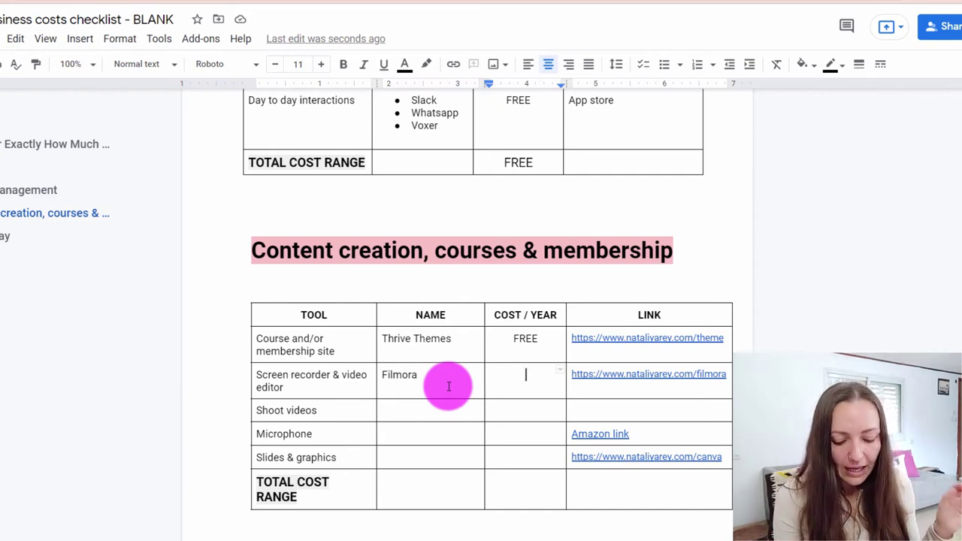
pyautogui.write('$90')
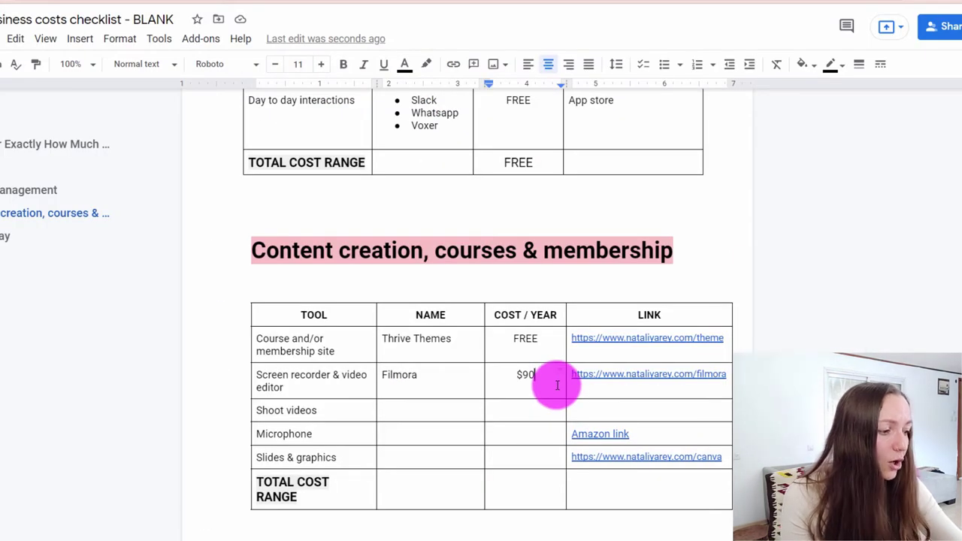
# Fill in the Shoot videos row with the name Phone and the cost FREE.
pyautogui.click(431, 411)
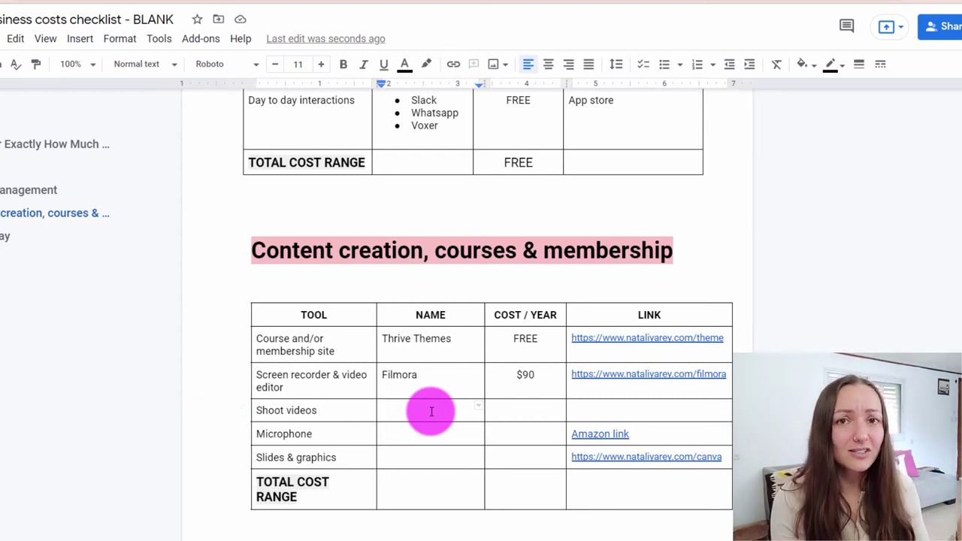
pyautogui.write('Ph')
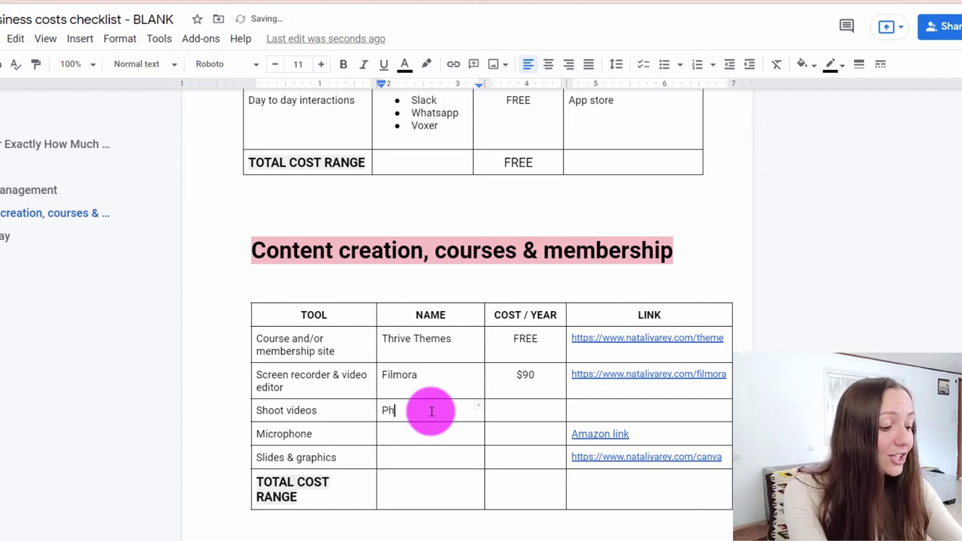
pyautogui.write('one')
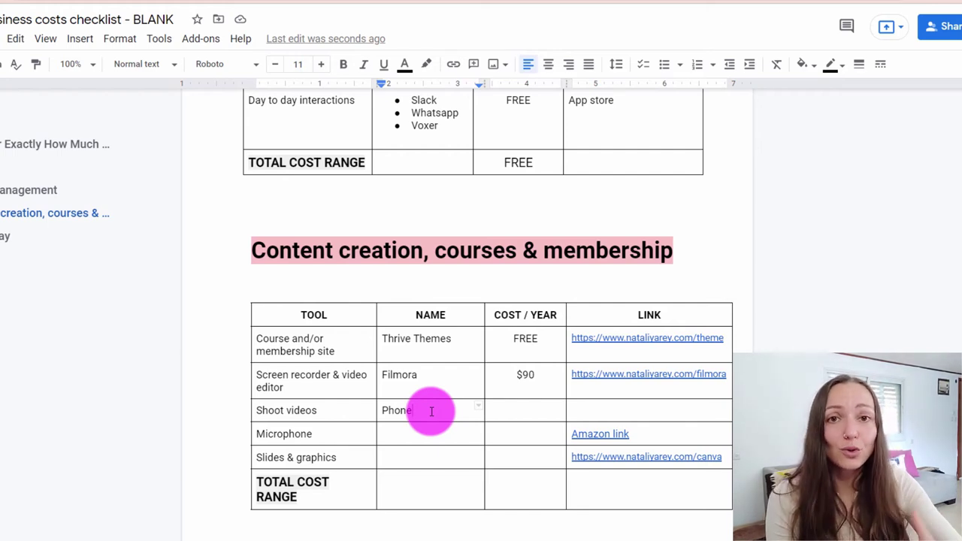
pyautogui.press('Tab')
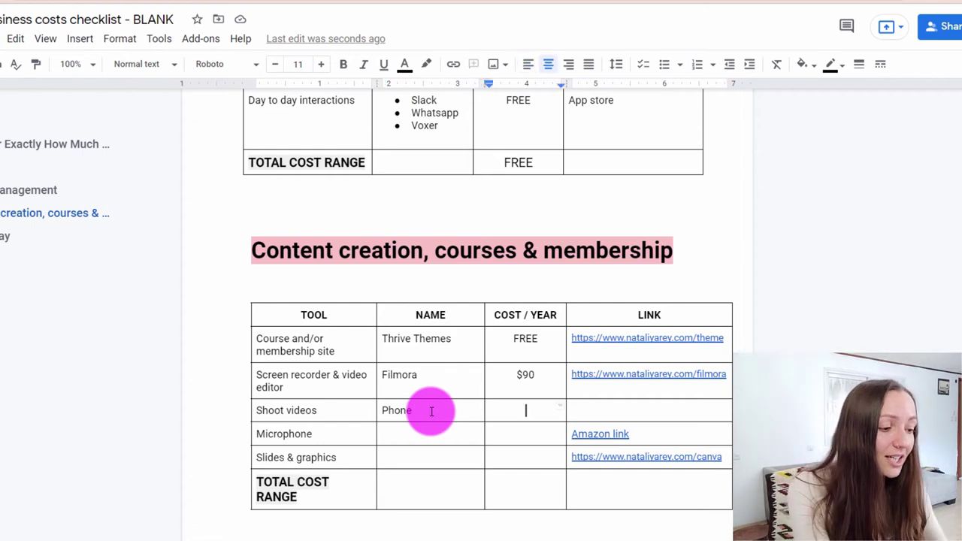
pyautogui.write('FREE')
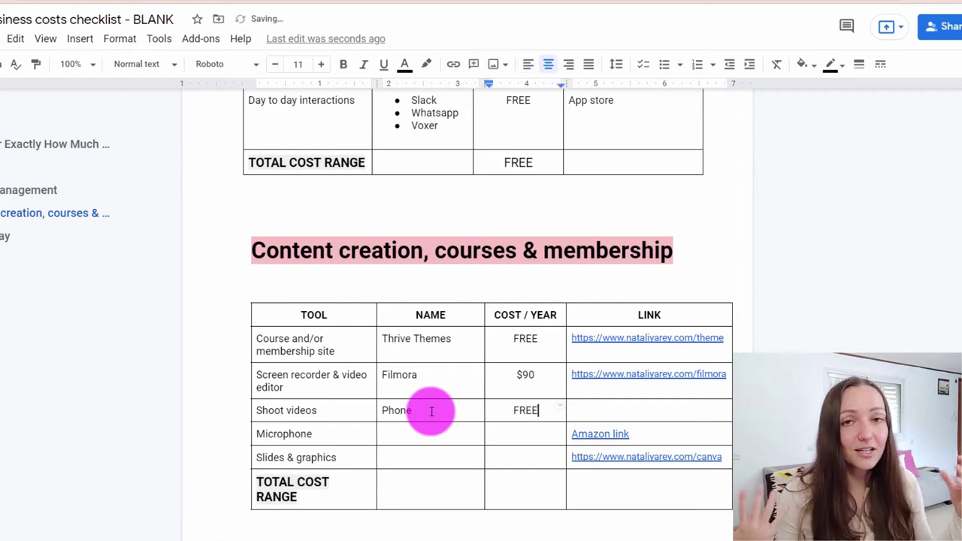
# Fill in the Microphone row with the name Lapel and the cost $40, checking the microphone's Amazon listing for the price.
pyautogui.click(414, 432)
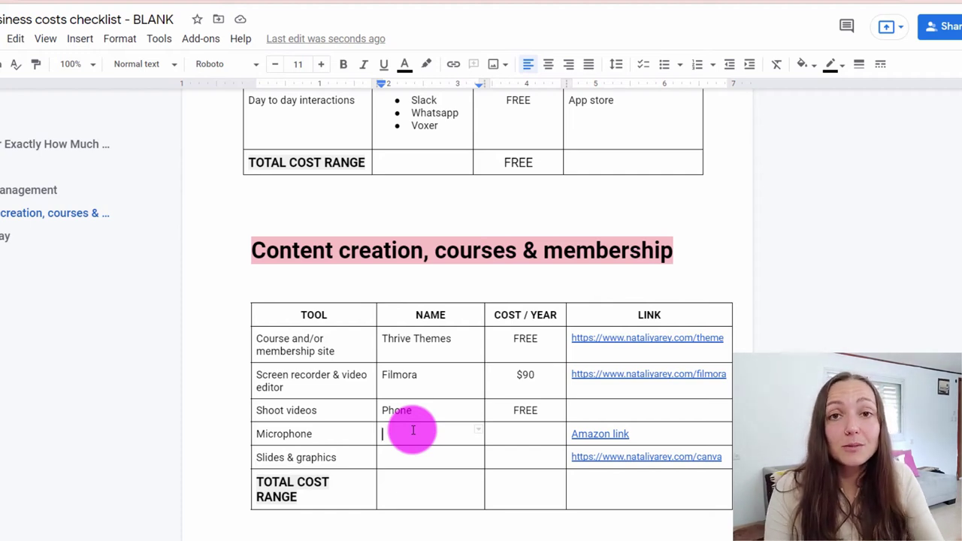
pyautogui.write('Lapel')
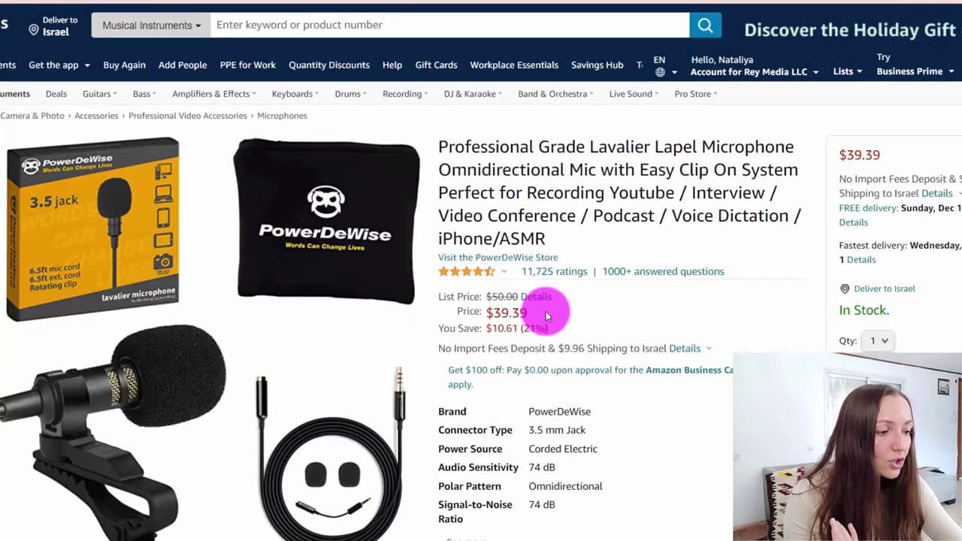
pyautogui.scroll(-1, 546, 316)
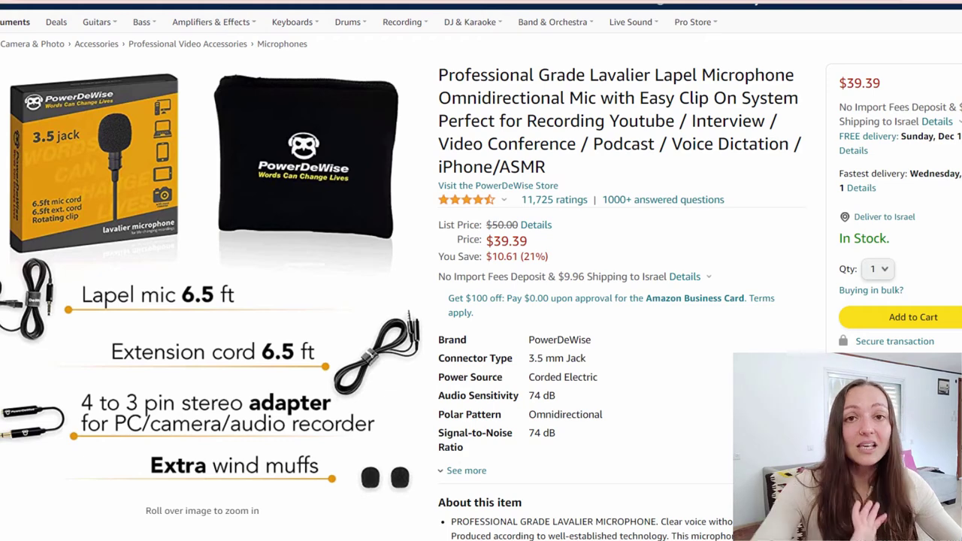
pyautogui.moveTo(217, 21)
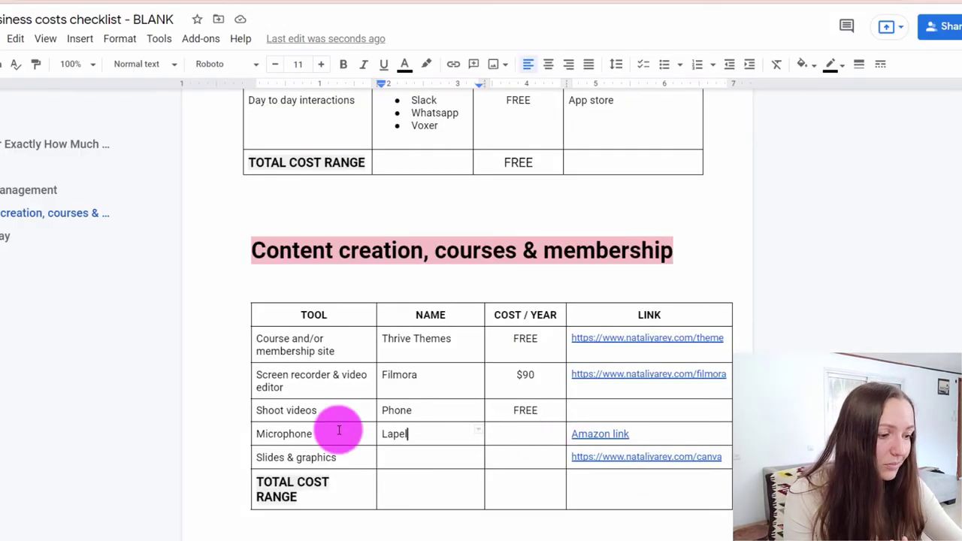
pyautogui.scroll(-2, 492, 318)
pyautogui.click(532, 289)
pyautogui.write('$40')
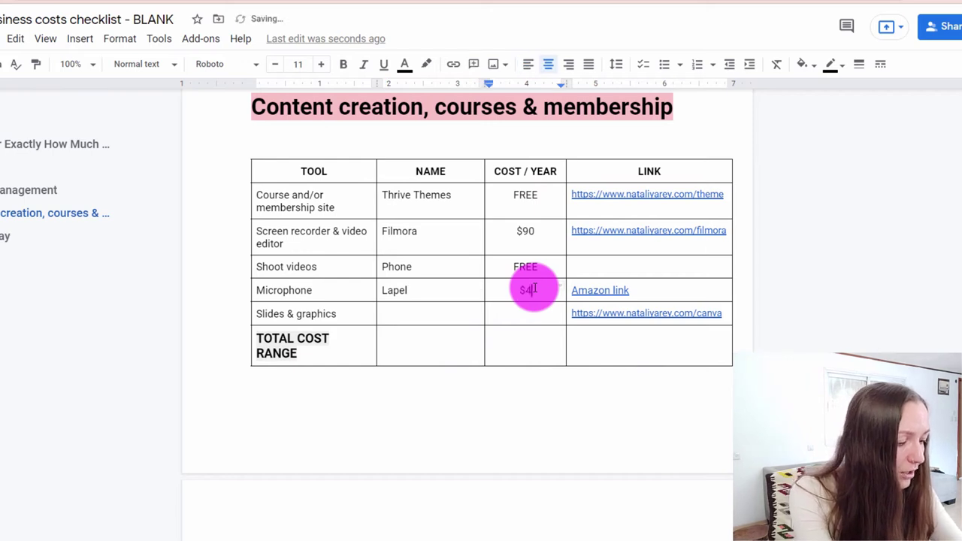
# Fill in the Slides & graphics row with Canava and FREE, and enter $130 as the cost in the table's TOTAL COST RANGE row.
pyautogui.click(423, 312)
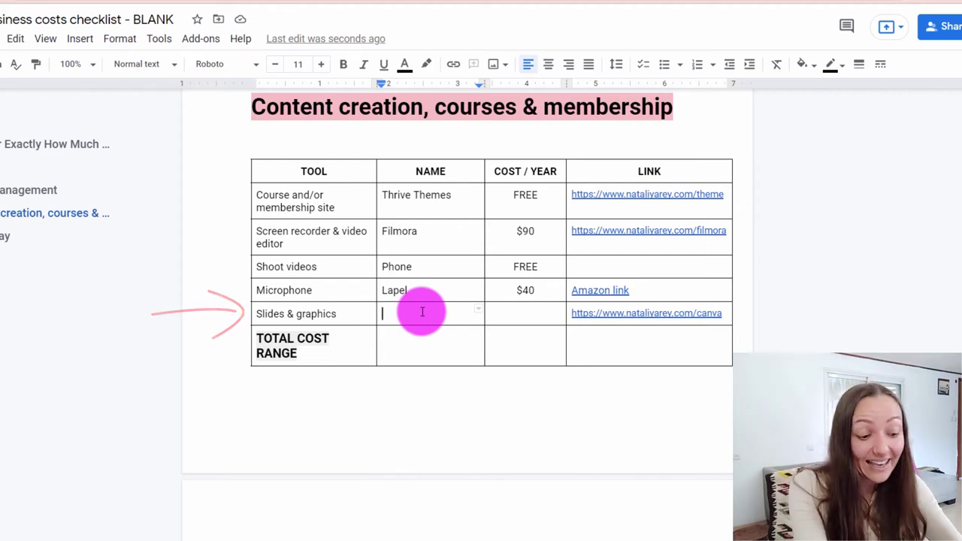
pyautogui.write('Canav')
pyautogui.press('Tab')
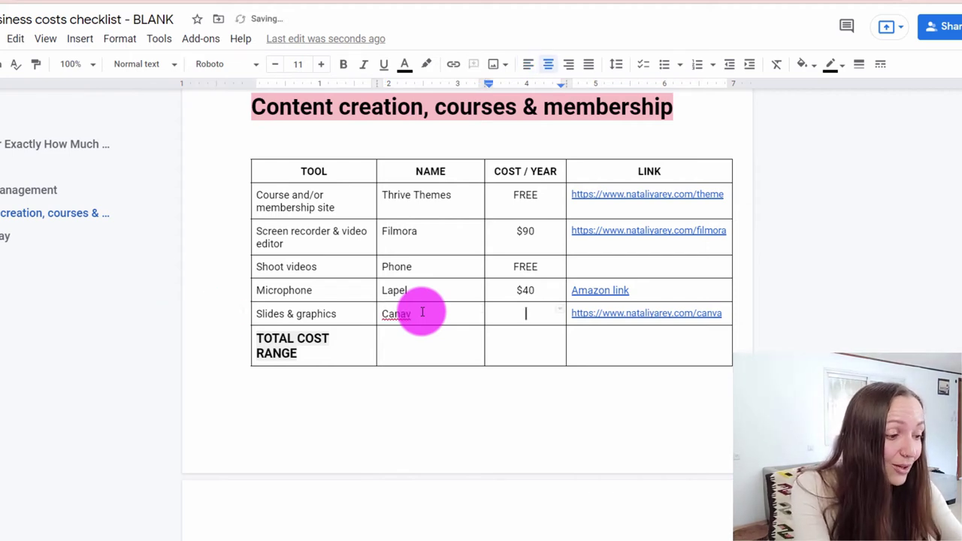
pyautogui.click(422, 311)
pyautogui.write('a')
pyautogui.press('Tab')
pyautogui.write('FREE')
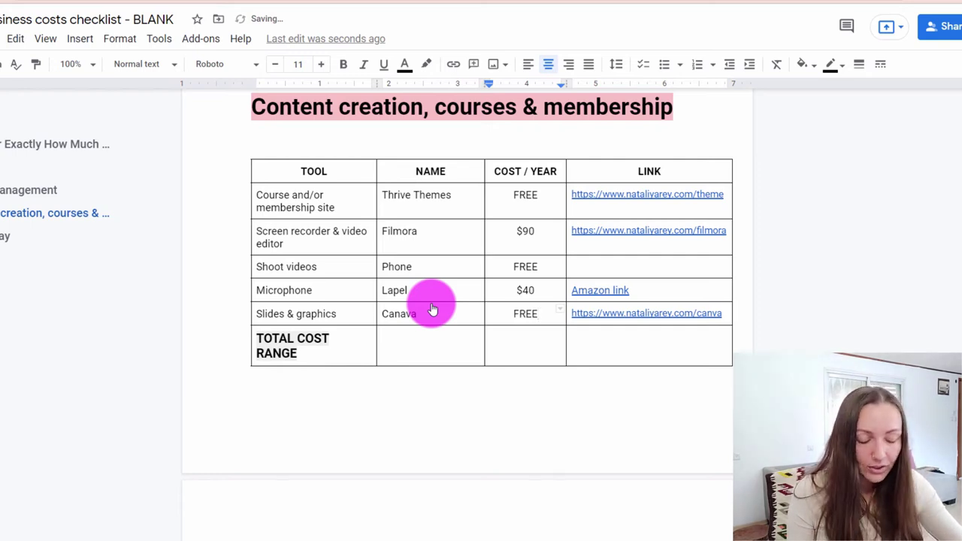
pyautogui.click(526, 340)
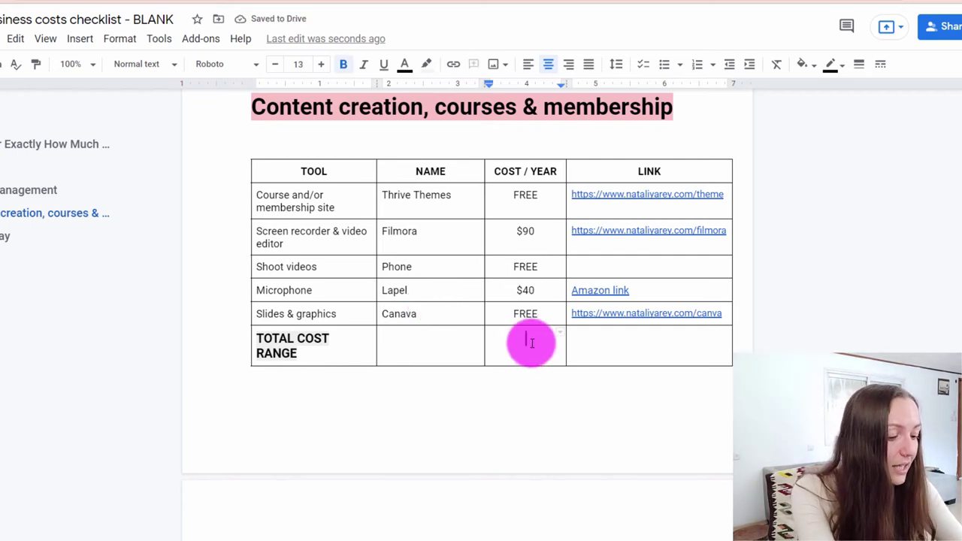
pyautogui.write('$130')
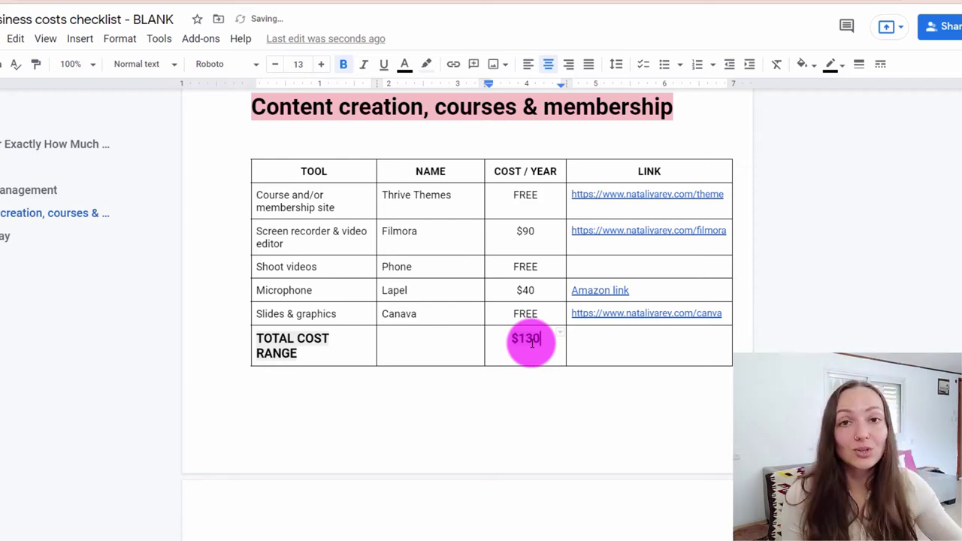
# Fill in the Incorporate row of the Day to day table with the name Zen business and the yearly cost $150.
pyautogui.scroll(-6, 571, 361)
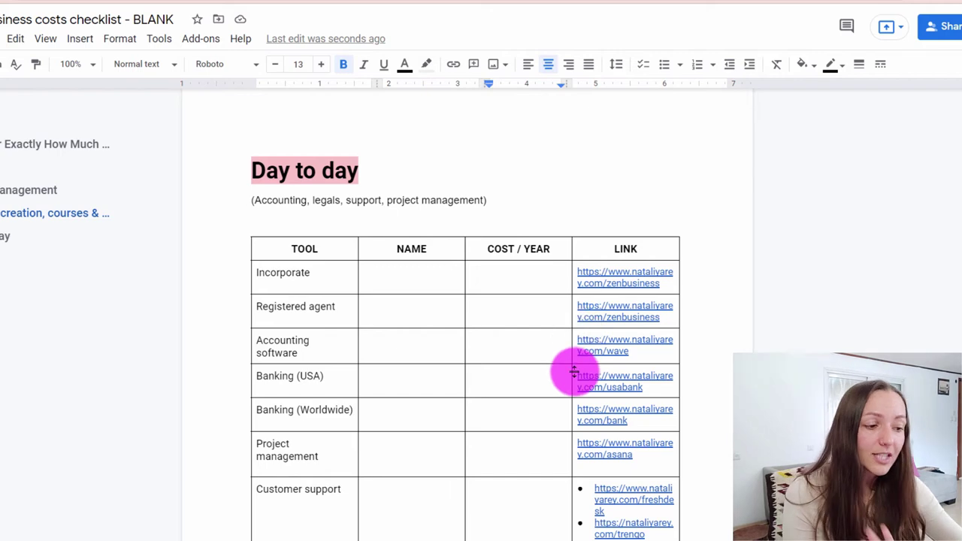
pyautogui.scroll(-2, 408, 348)
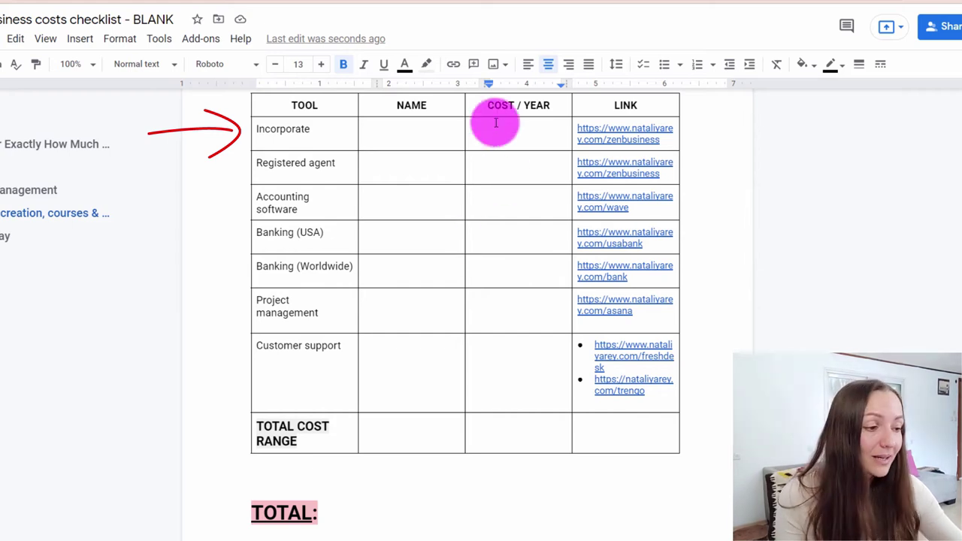
pyautogui.tripleClick(394, 135)
pyautogui.write('Zen business')
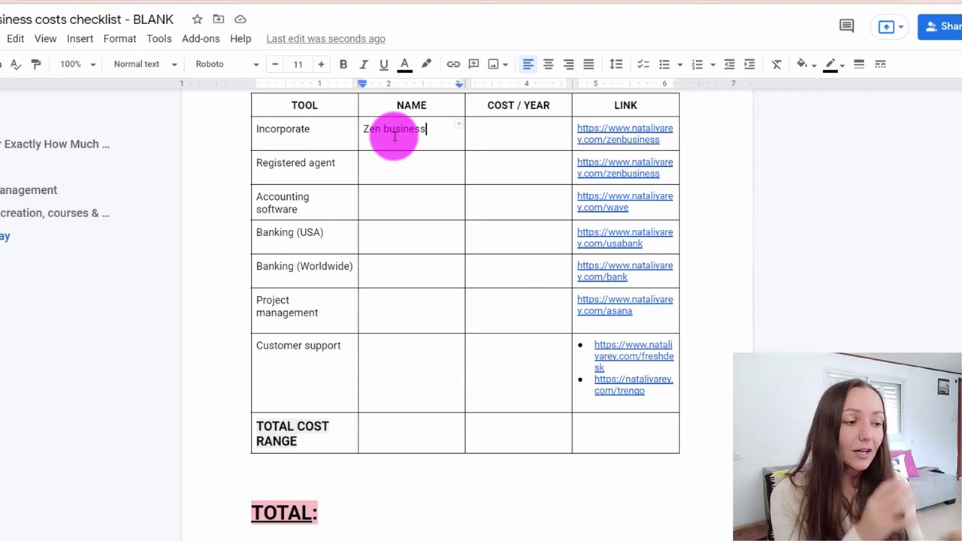
pyautogui.click(505, 125)
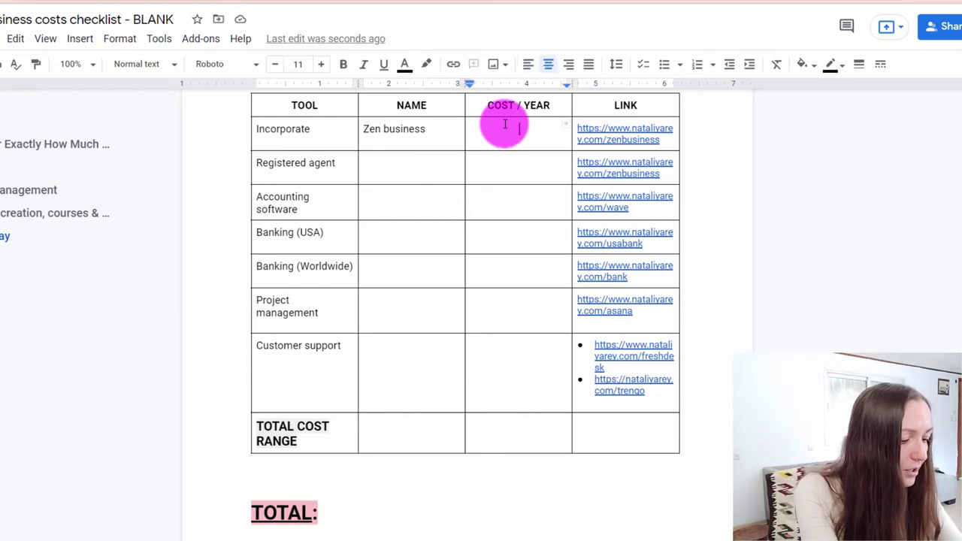
pyautogui.write('$150')
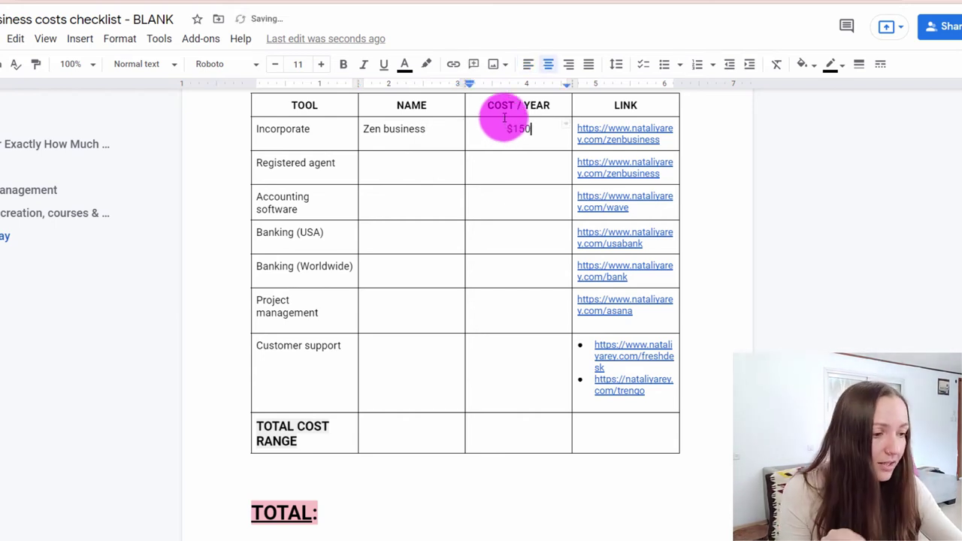
# Fill in the Registered agent row with the name Zen business and the centred yearly cost $100.
pyautogui.click(415, 154)
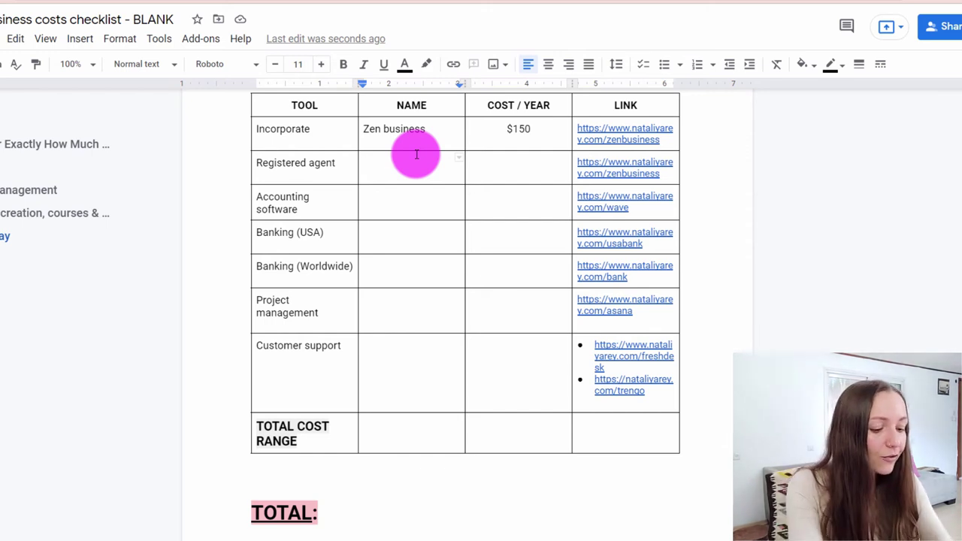
pyautogui.write('Zen busines')
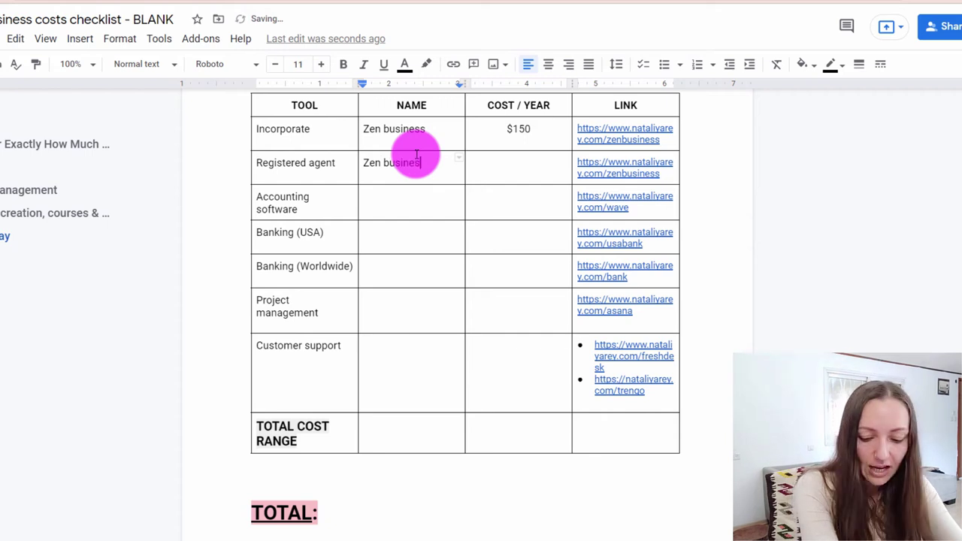
pyautogui.write('s')
pyautogui.press('Tab')
pyautogui.hotkey('ctrl', 'shift', 'e')
pyautogui.write('$100')
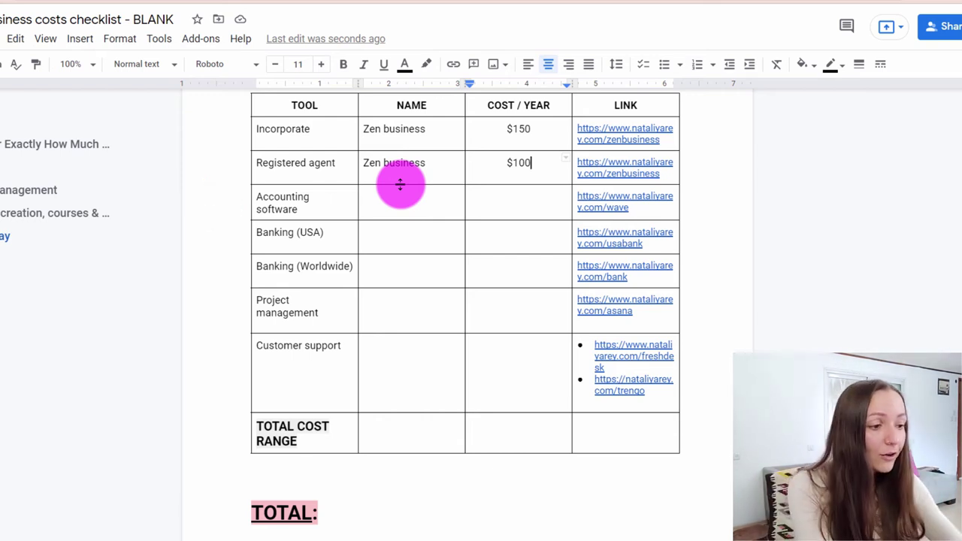
# Fill in the Accounting software row with the name Wave and the centred cost FREE.
pyautogui.click(386, 199)
pyautogui.write('Wave')
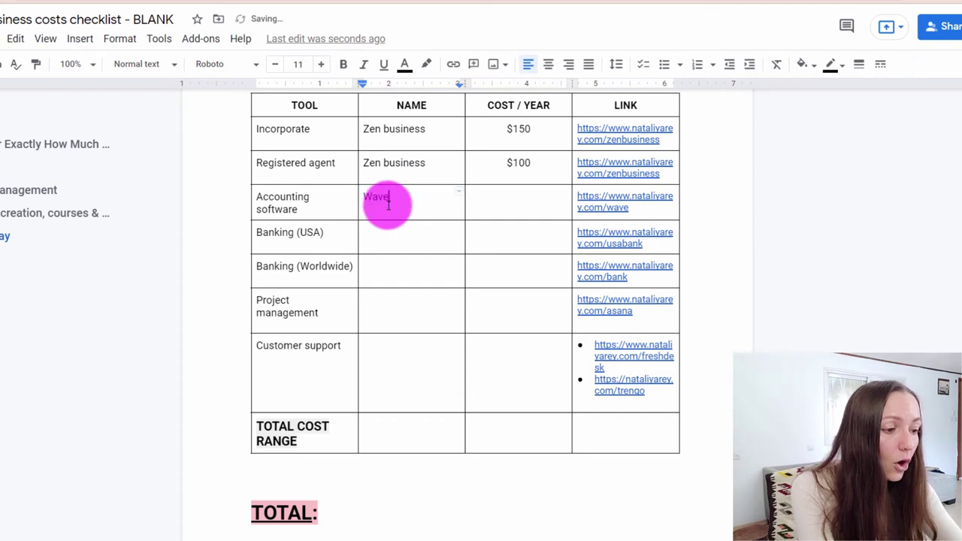
pyautogui.click(506, 203)
pyautogui.hotkey('ctrl', 'shift', 'e')
pyautogui.write('FREE')
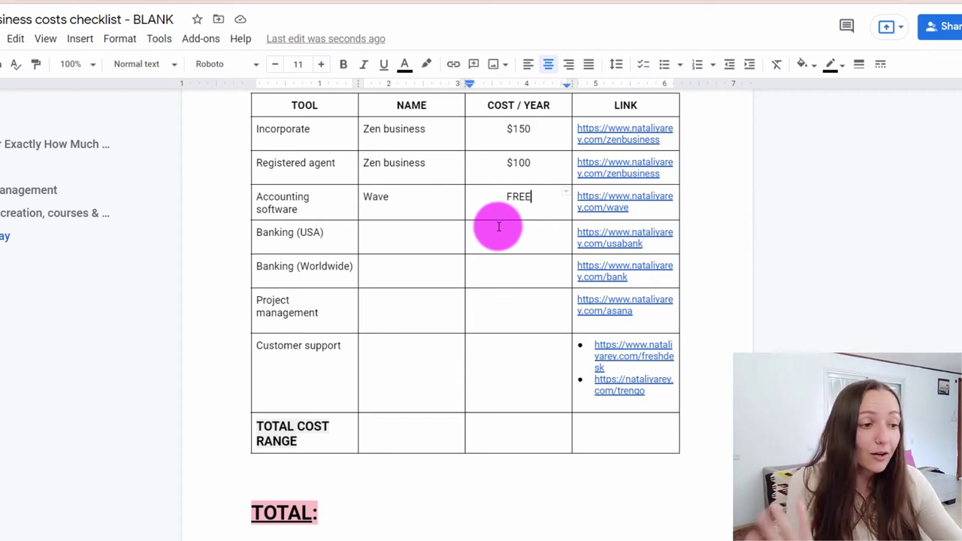
# Fill in the Banking (USA) row with the name Mercury and the cost FREE.
pyautogui.click(414, 235)
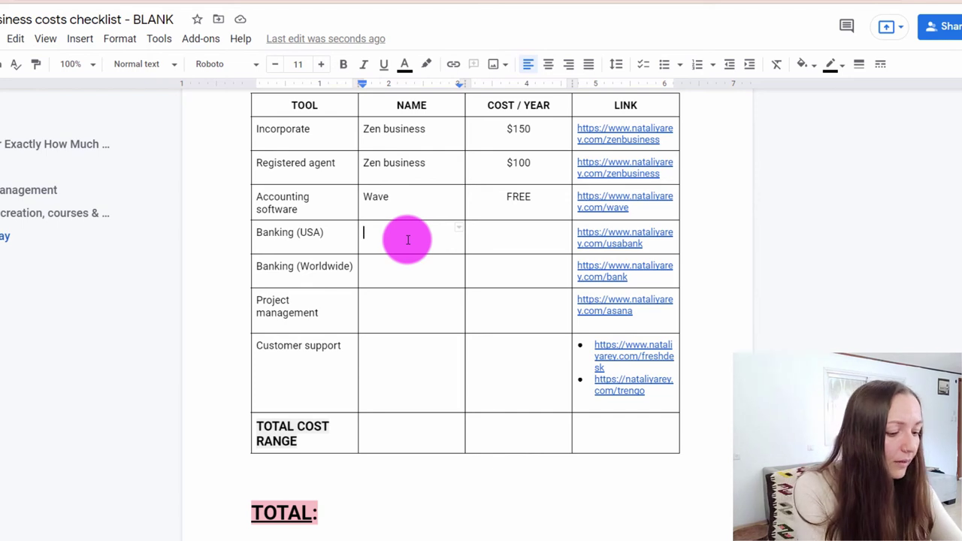
pyautogui.write('Mercury')
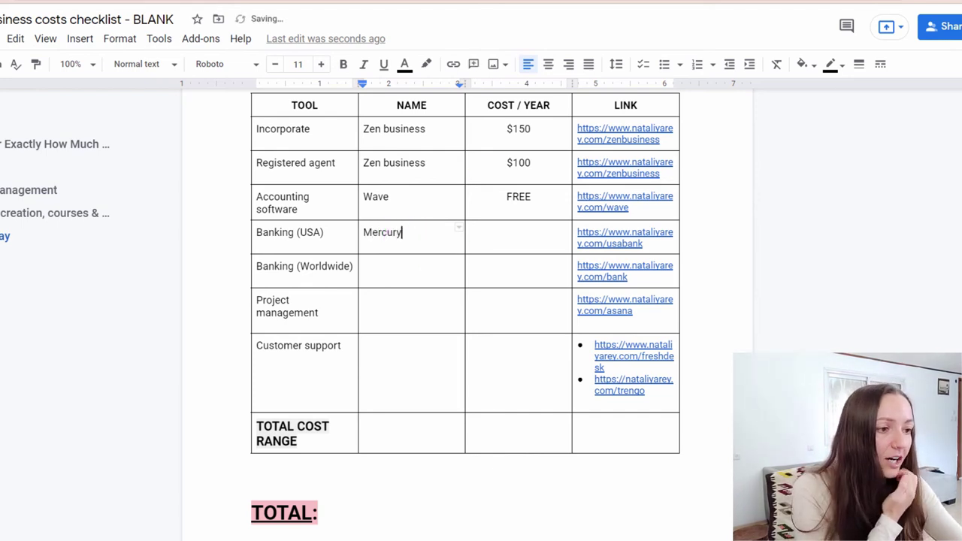
pyautogui.click(511, 239)
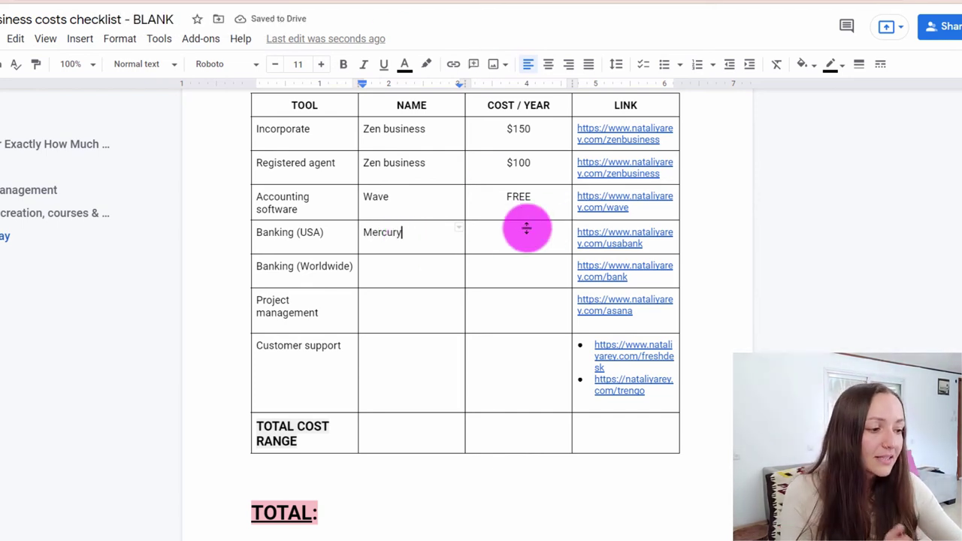
pyautogui.write('FREE')
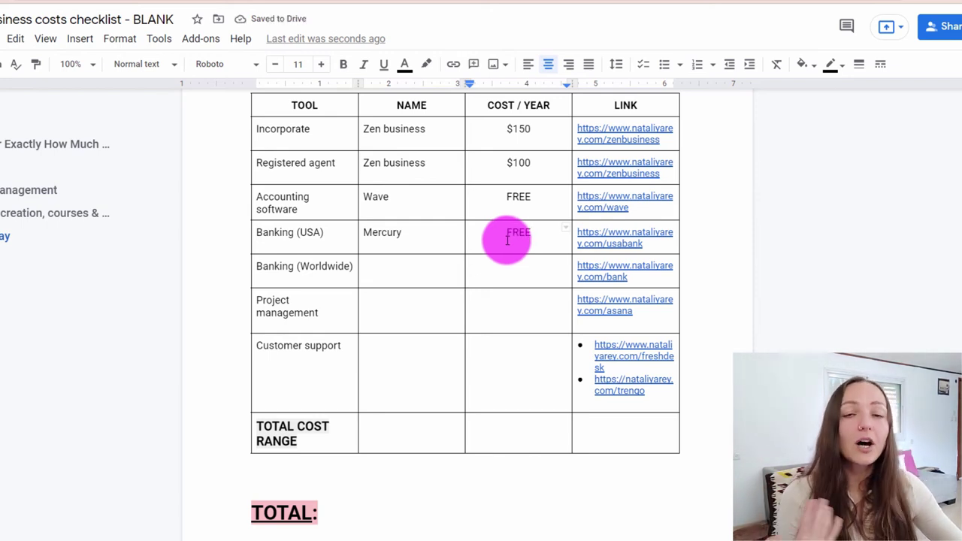
# Fill in the Banking (Worldwide) row with the name Wise and the cost FREE.
pyautogui.click(408, 273)
pyautogui.write('W')
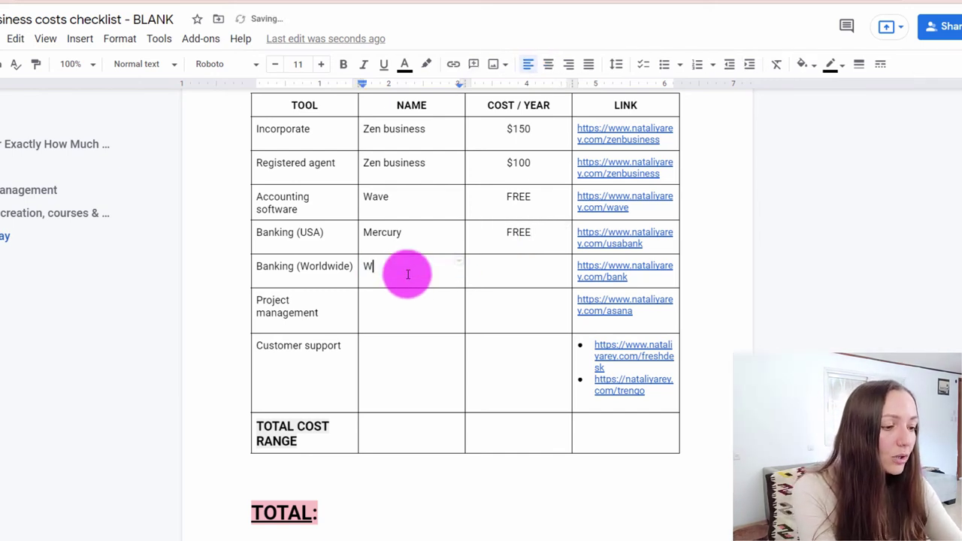
pyautogui.write('ise')
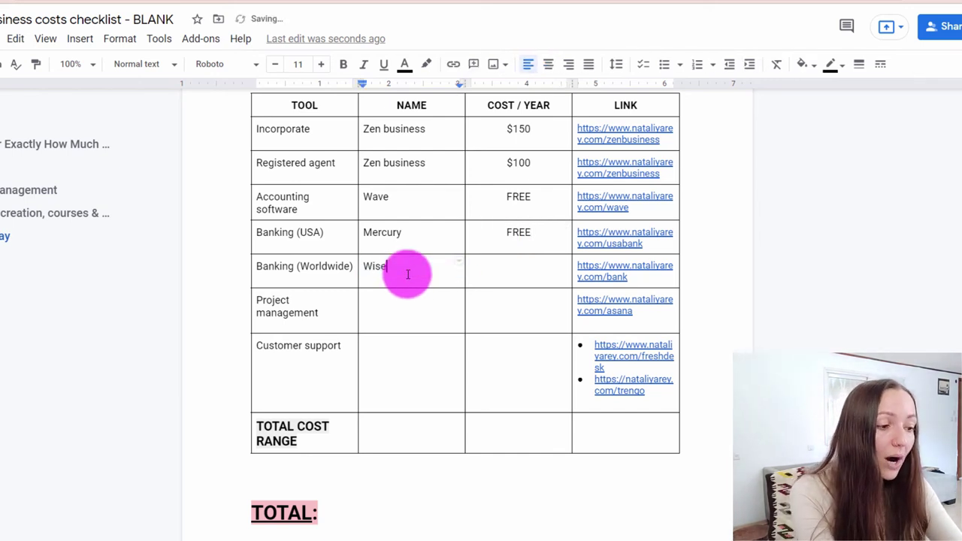
pyautogui.press('Tab')
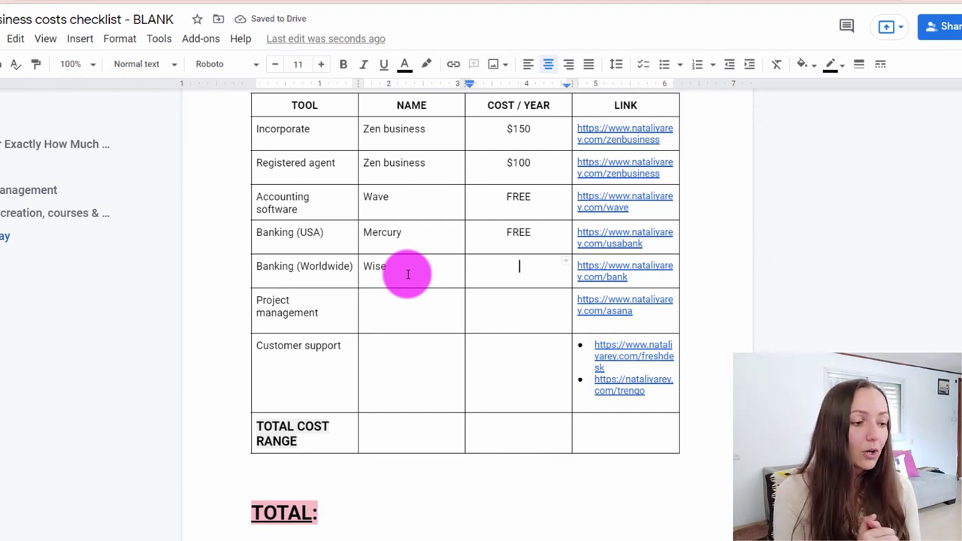
pyautogui.write('FREE')
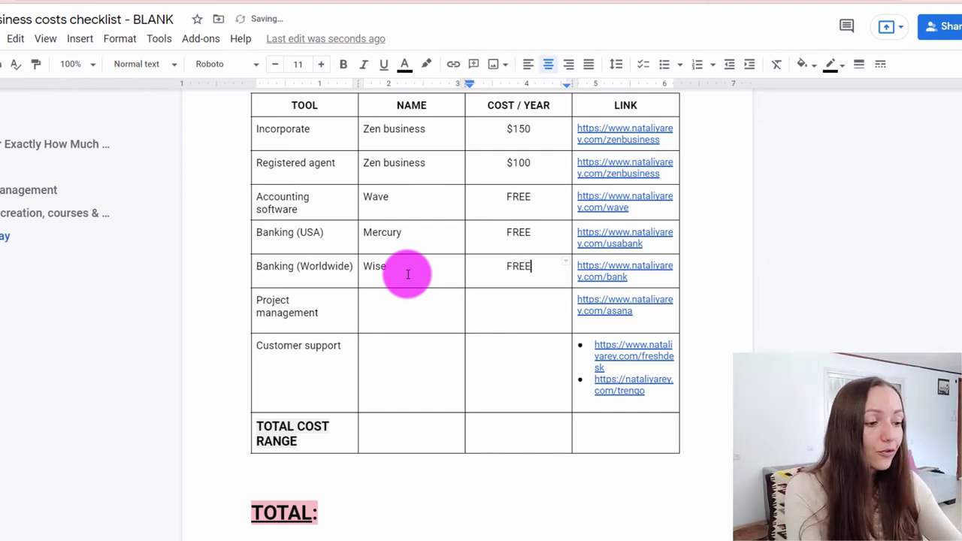
# Fill in the Project management row with the name Asana and the cost FREE.
pyautogui.click(386, 316)
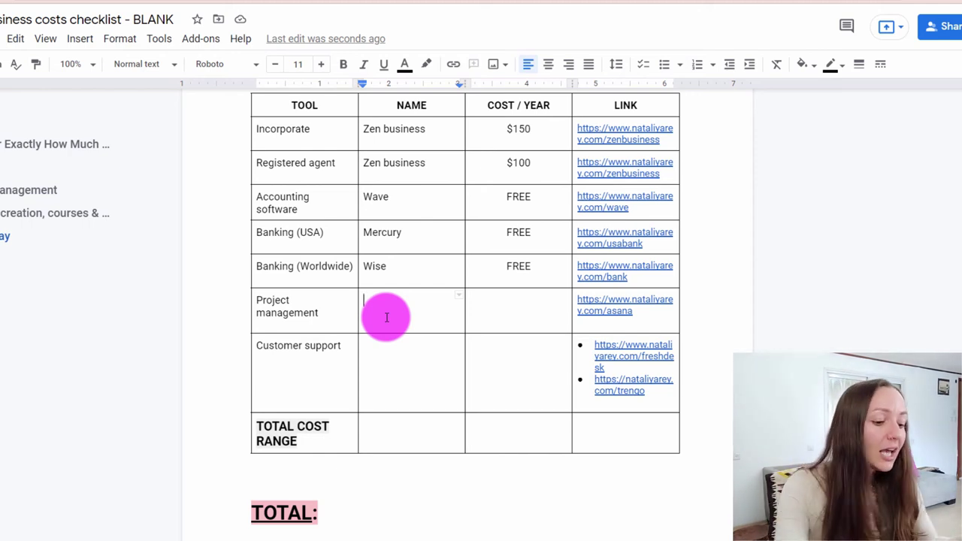
pyautogui.write('Asana')
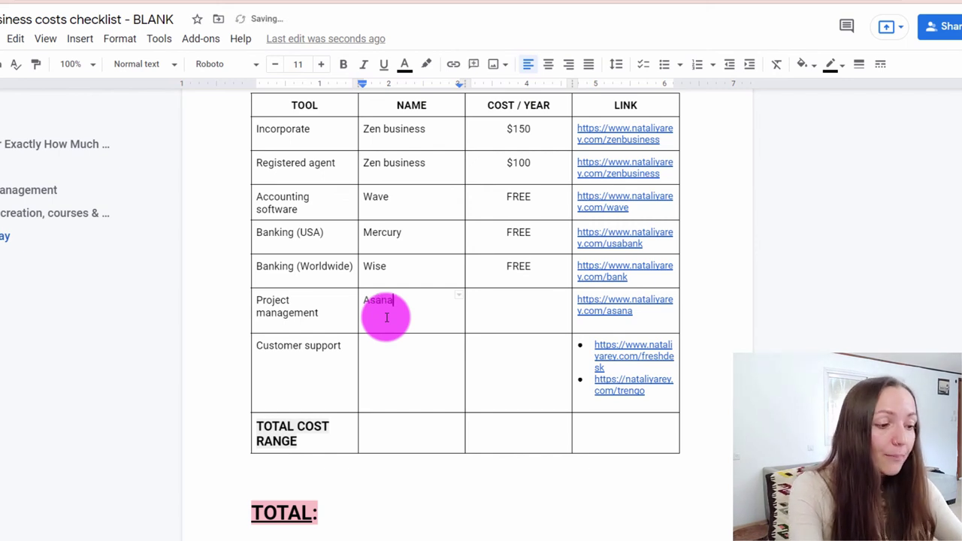
pyautogui.press('Tab')
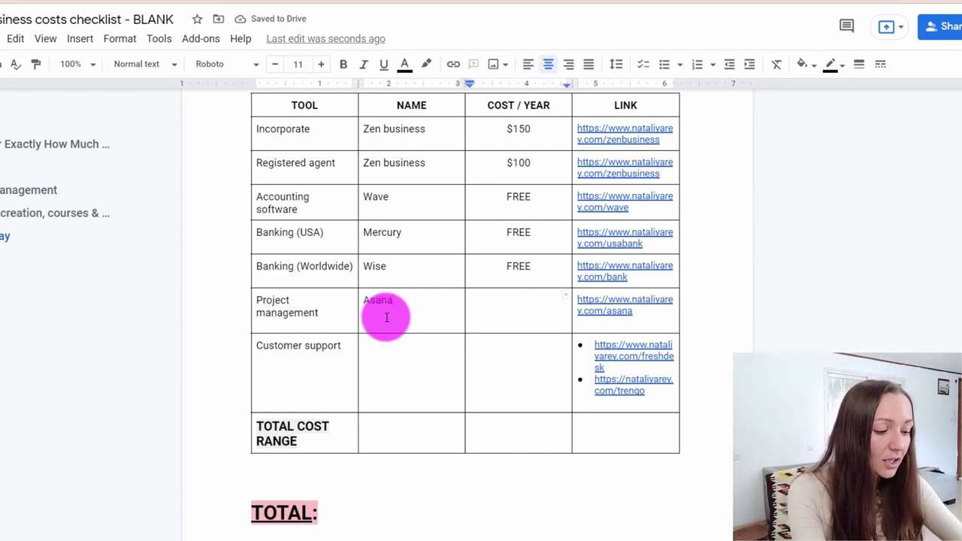
pyautogui.write('FREE')
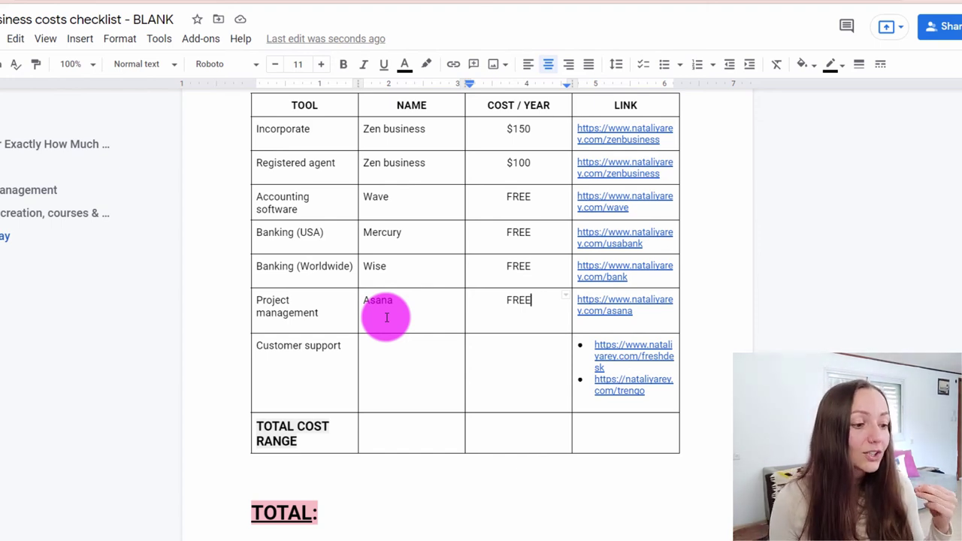
# Start a bulleted list with Freshdesk as the Customer support name and enter FREE as its cost.
pyautogui.click(386, 354)
pyautogui.doubleClick(386, 354)
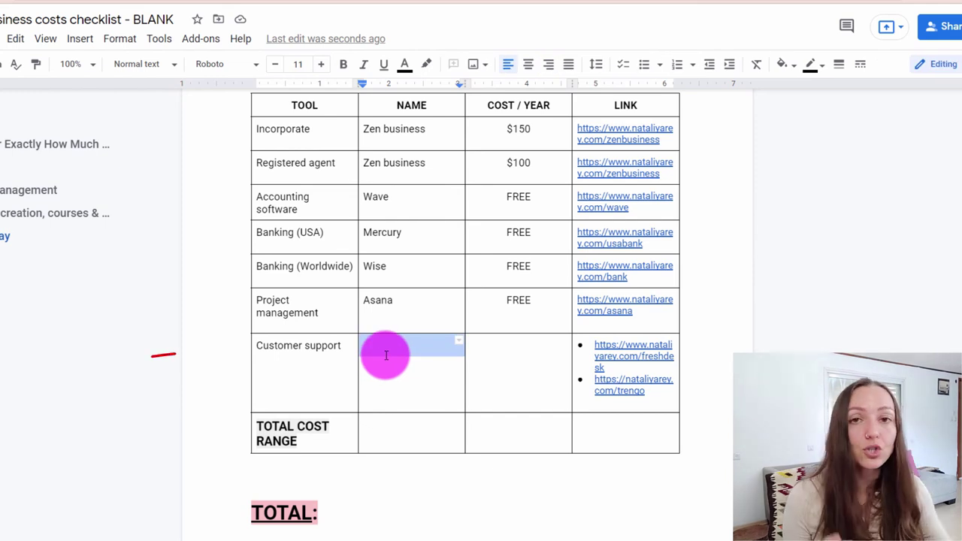
pyautogui.click(386, 354)
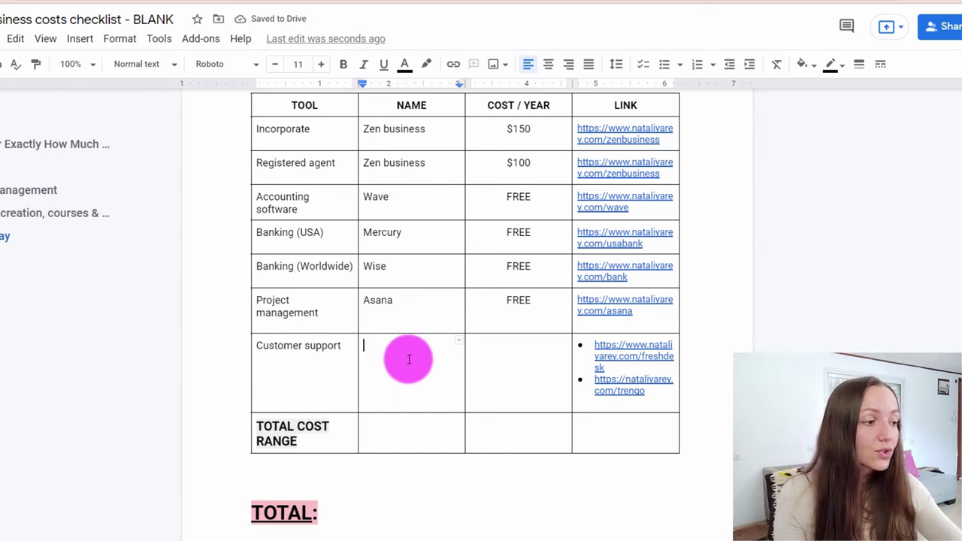
pyautogui.click(679, 65)
pyautogui.click(666, 68)
pyautogui.write('Freshdesk')
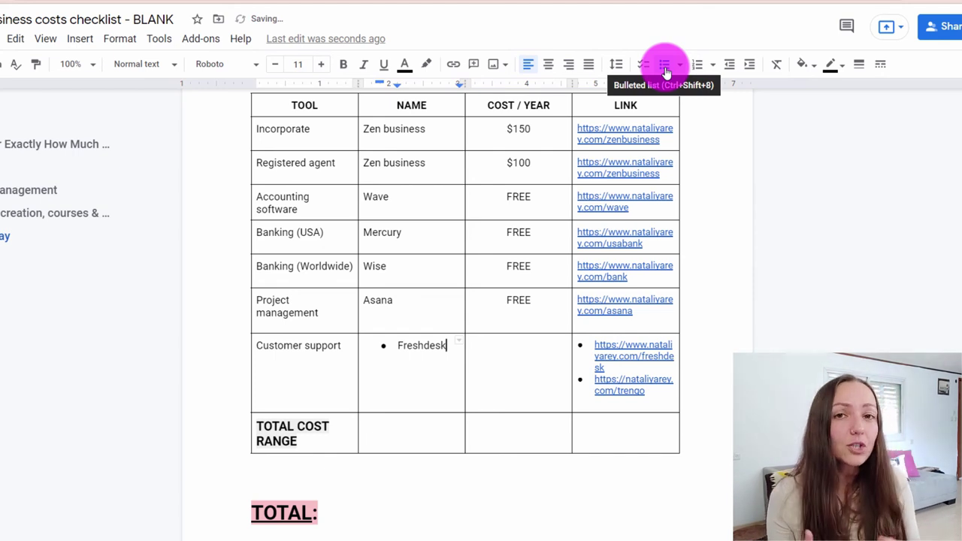
pyautogui.hotkey('shift', 'Return')
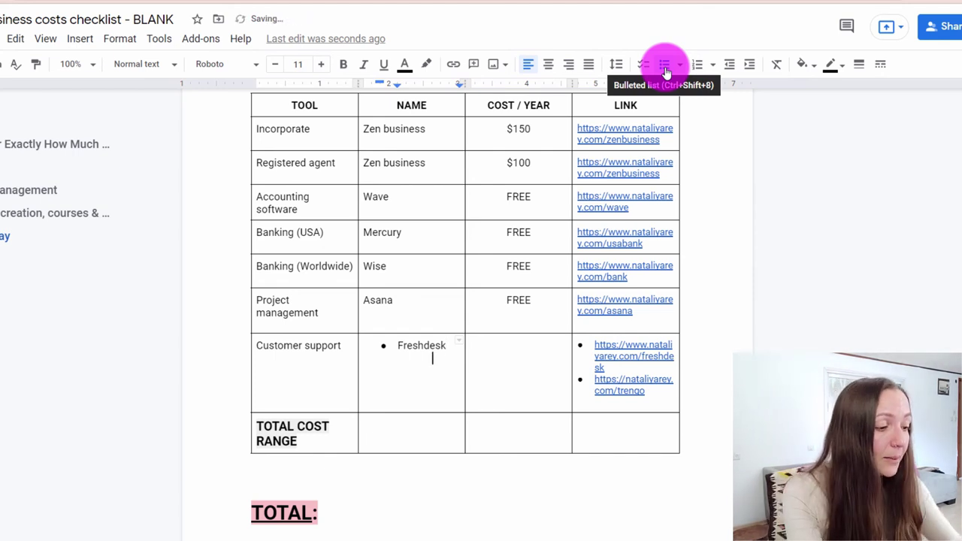
pyautogui.click(498, 353)
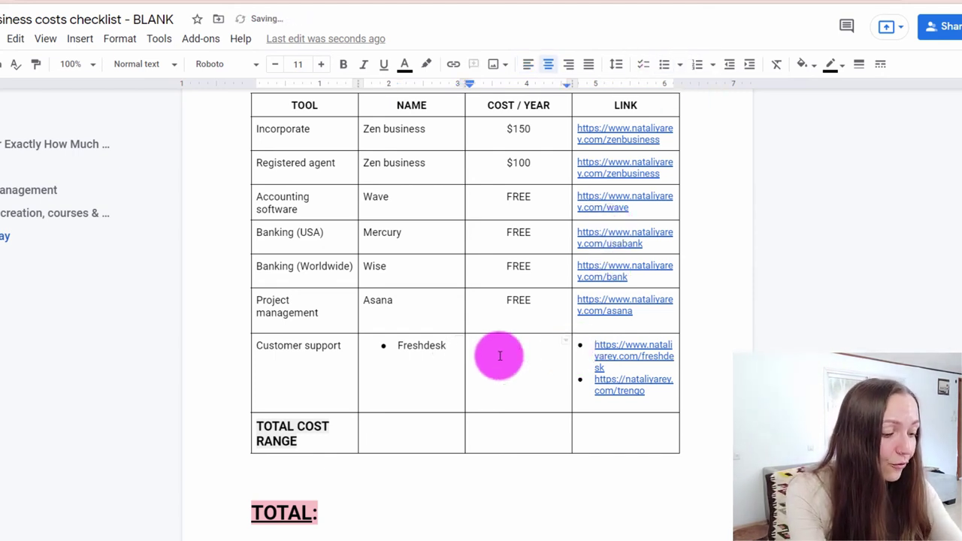
pyautogui.write('FREE')
# Add Trengo as a second bullet under Freshdesk and extend the Customer support cost to FREE - $180.
pyautogui.click(449, 346)
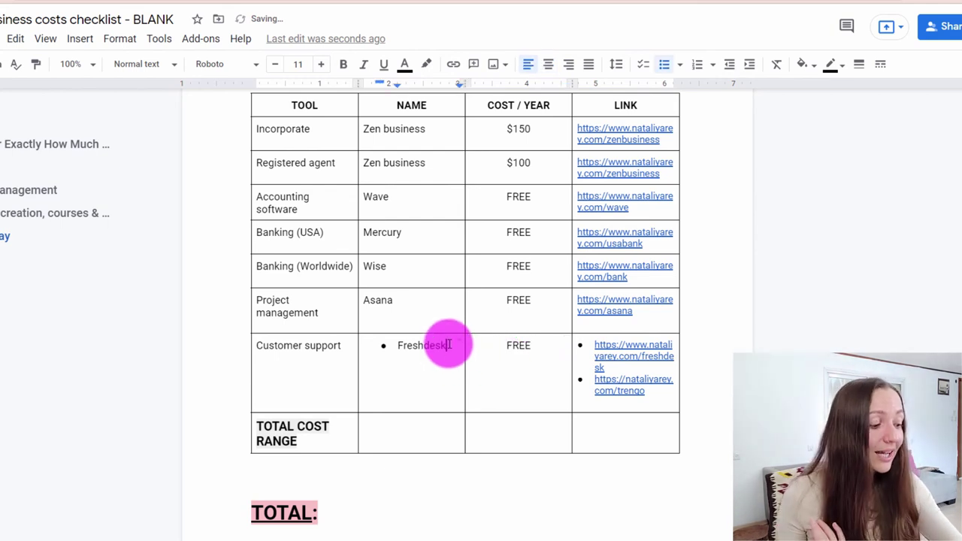
pyautogui.press('Return')
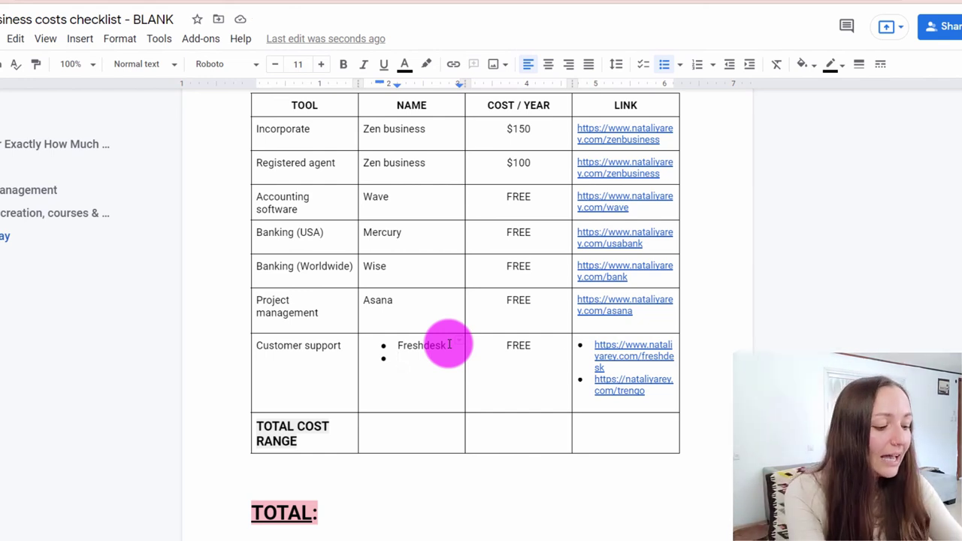
pyautogui.write('Trengo')
pyautogui.press('Return')
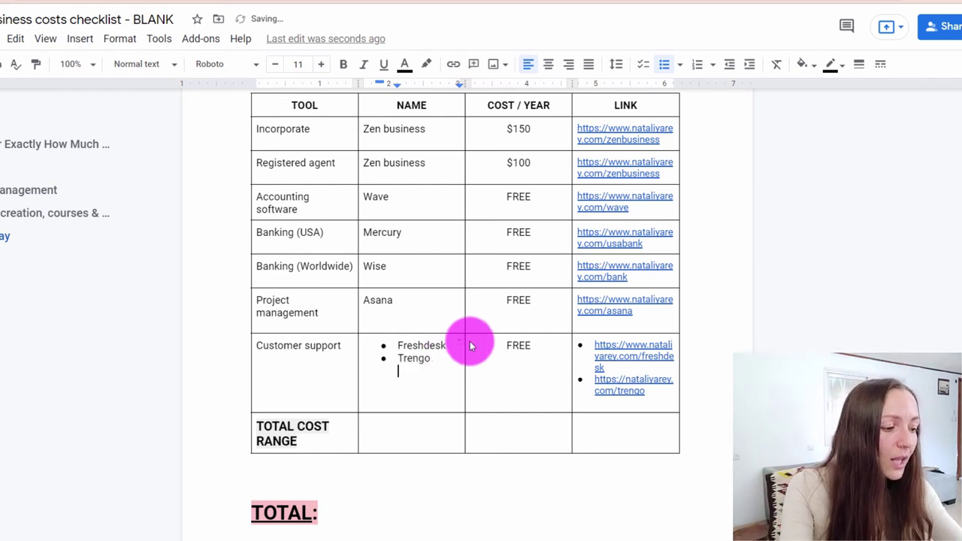
pyautogui.press('BackSpace')
pyautogui.click(537, 347)
pyautogui.write('-')
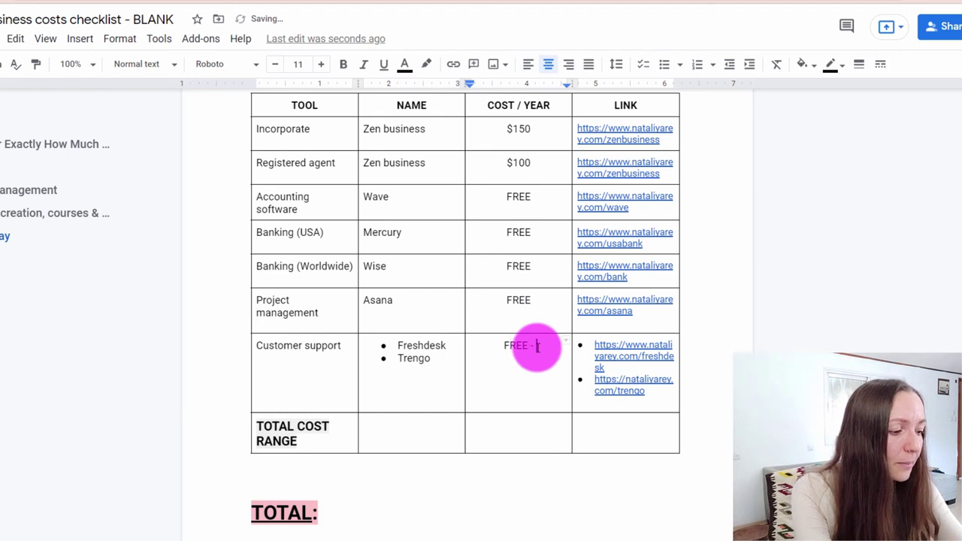
pyautogui.write(' $180')
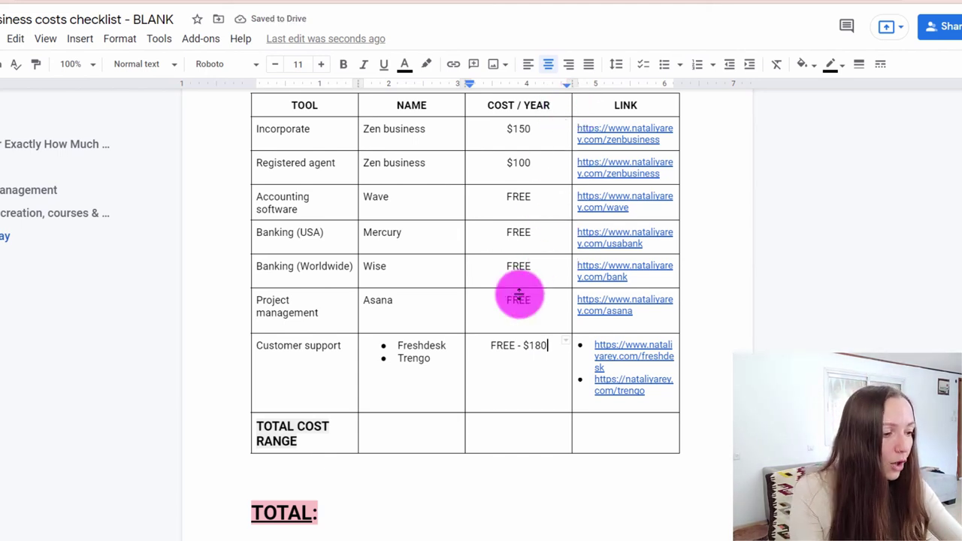
# Enter $250 - $430 as the total cost range of the Day to day table.
pyautogui.click(499, 429)
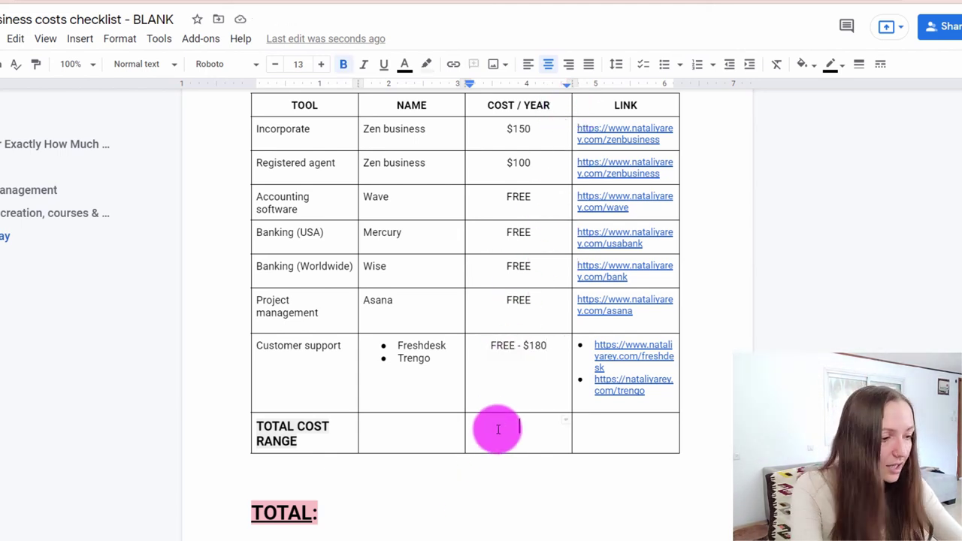
pyautogui.write('$250 - ')
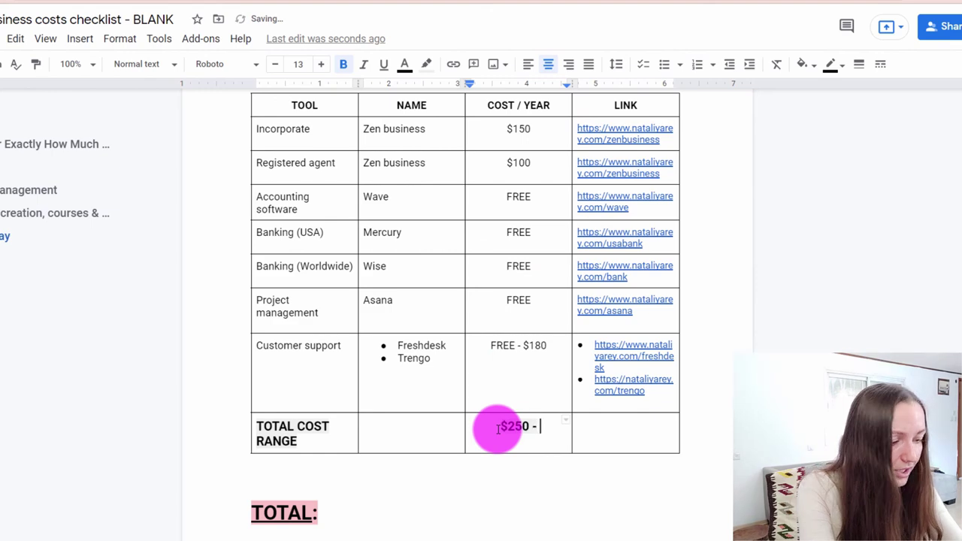
pyautogui.write('$')
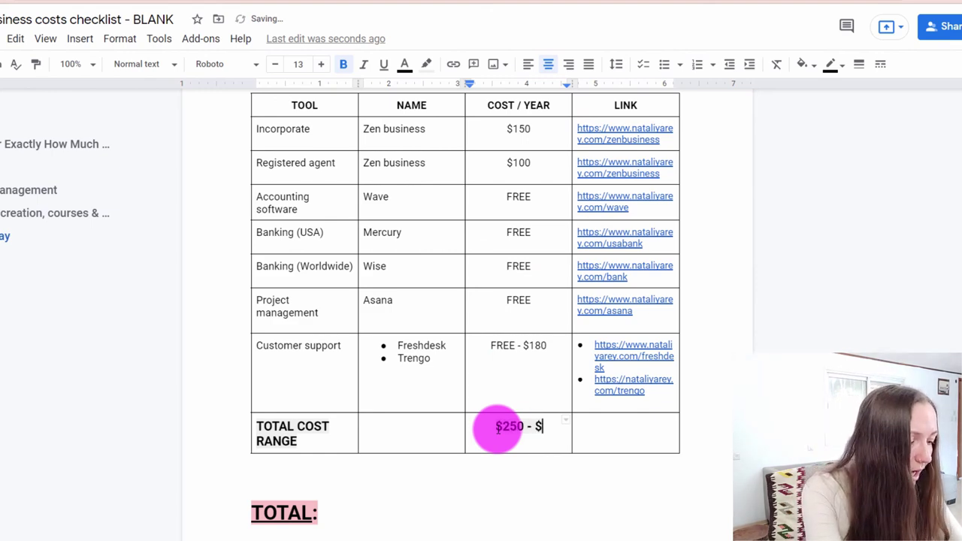
pyautogui.write('430')
# Enter the overall cost range $780 - $1455 after the TOTAL heading below the Day to day table.
pyautogui.scroll(8, 536, 393)
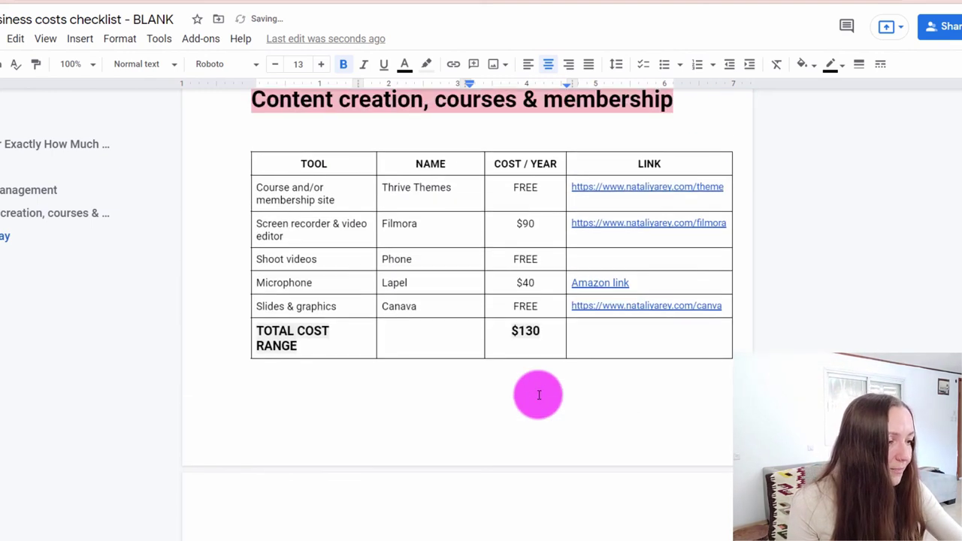
pyautogui.scroll(-10, 536, 393)
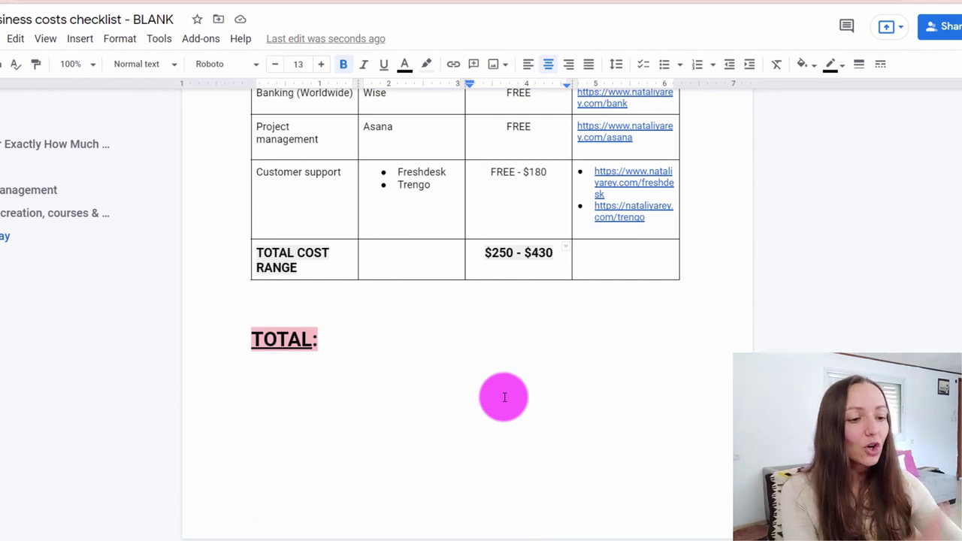
pyautogui.click(392, 347)
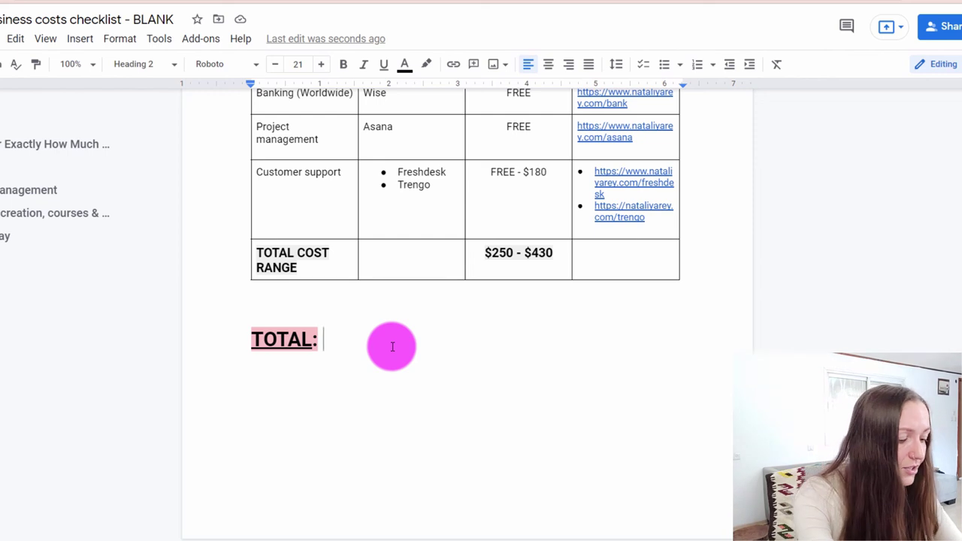
pyautogui.write('$780')
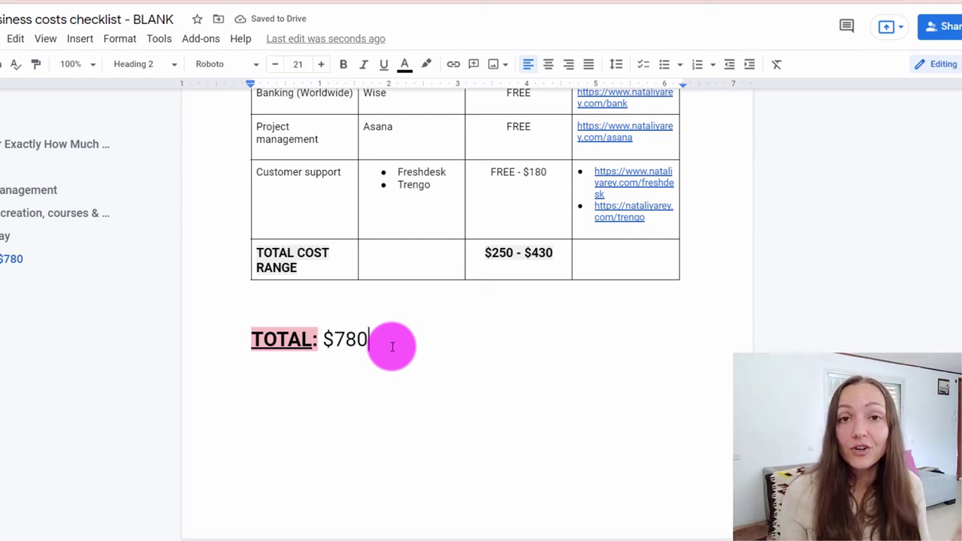
pyautogui.write('- ')
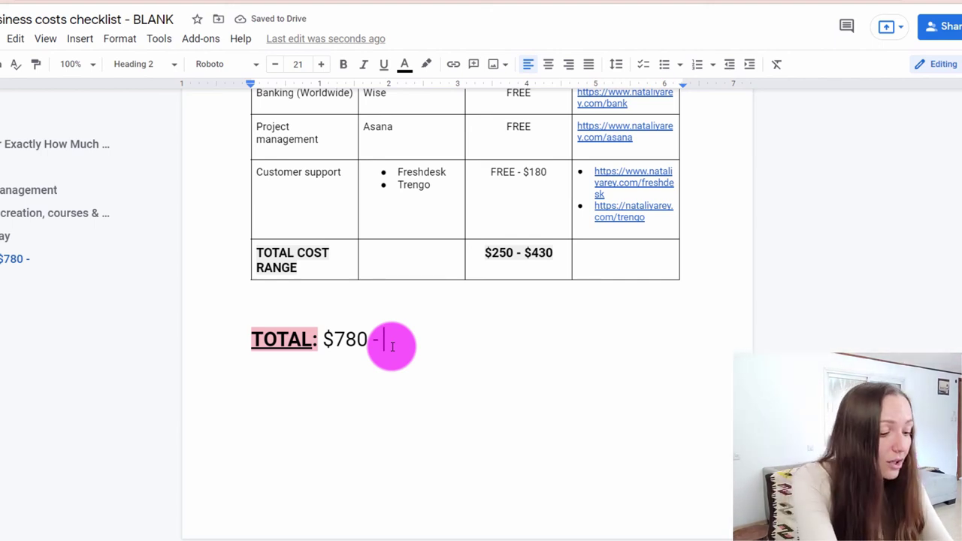
pyautogui.write('$145')
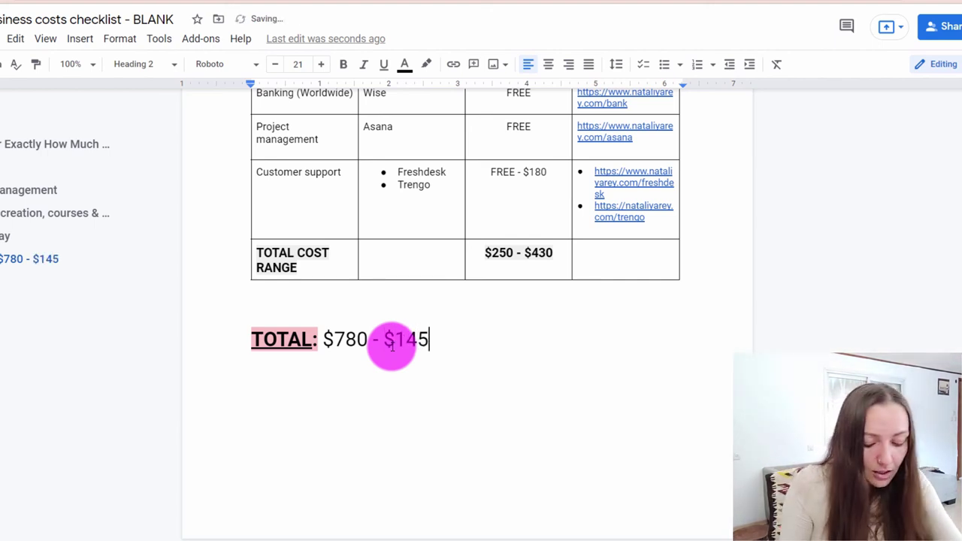
pyautogui.write('5')
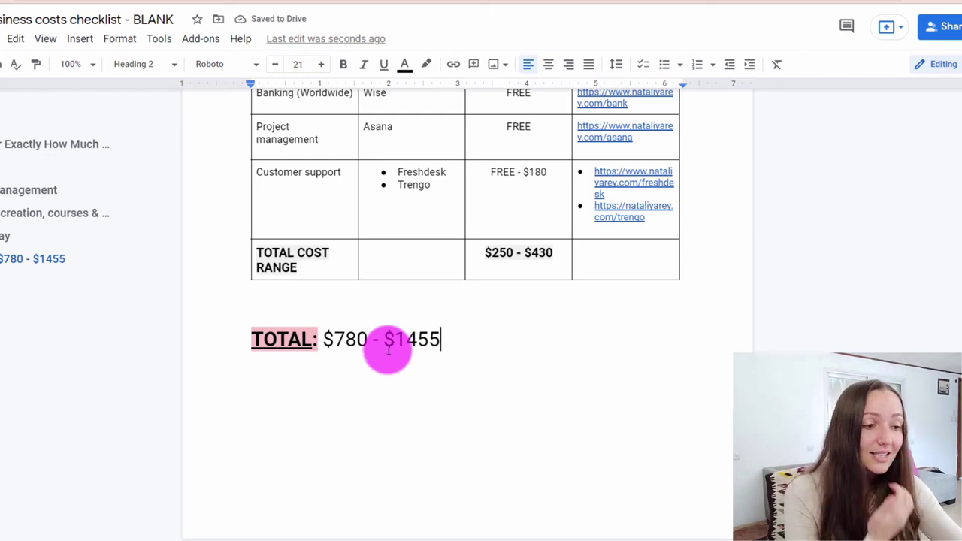
# Review the total cost ranges of the Website, Client management, Content creation and Day to day tables against the overall TOTAL.
pyautogui.scroll(15, 331, 331)
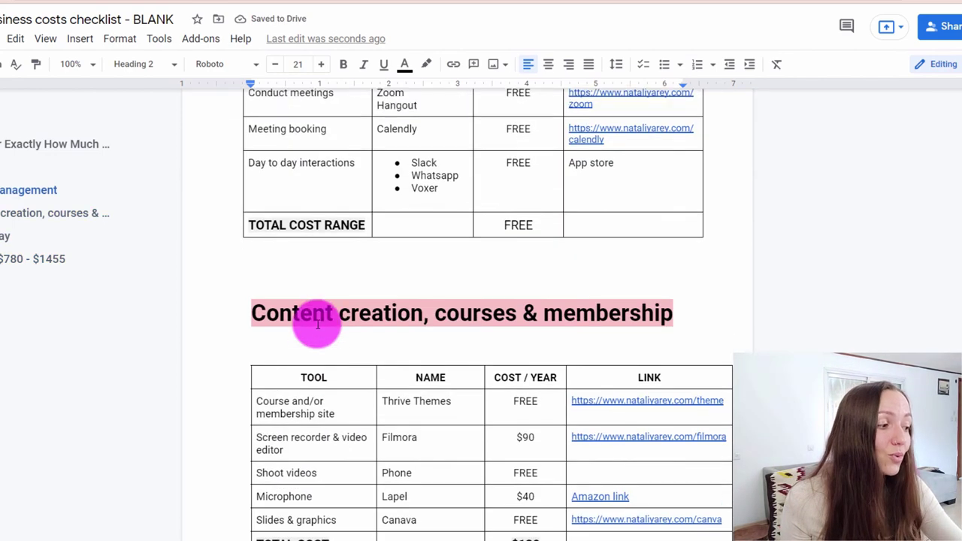
pyautogui.scroll(10, 317, 324)
pyautogui.scroll(-5, 317, 316)
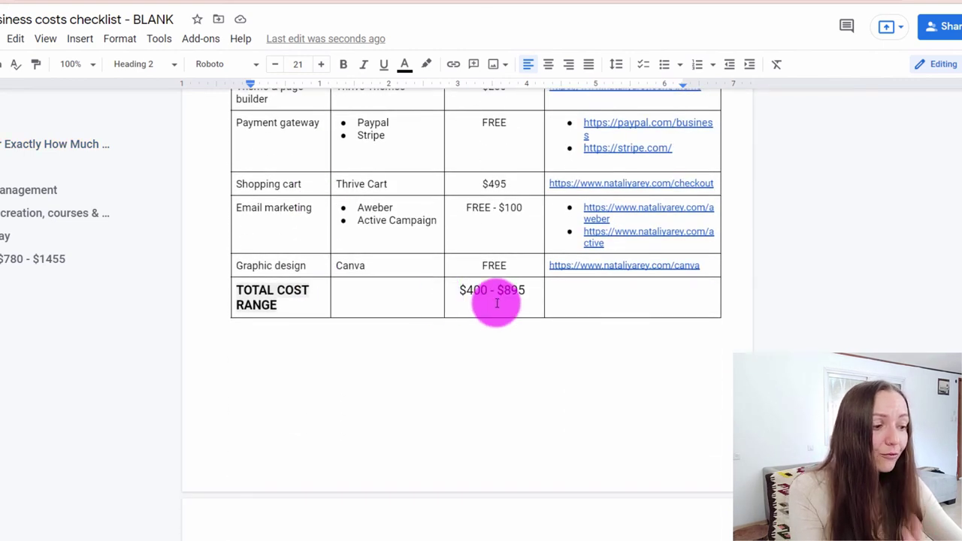
pyautogui.scroll(-7, 500, 302)
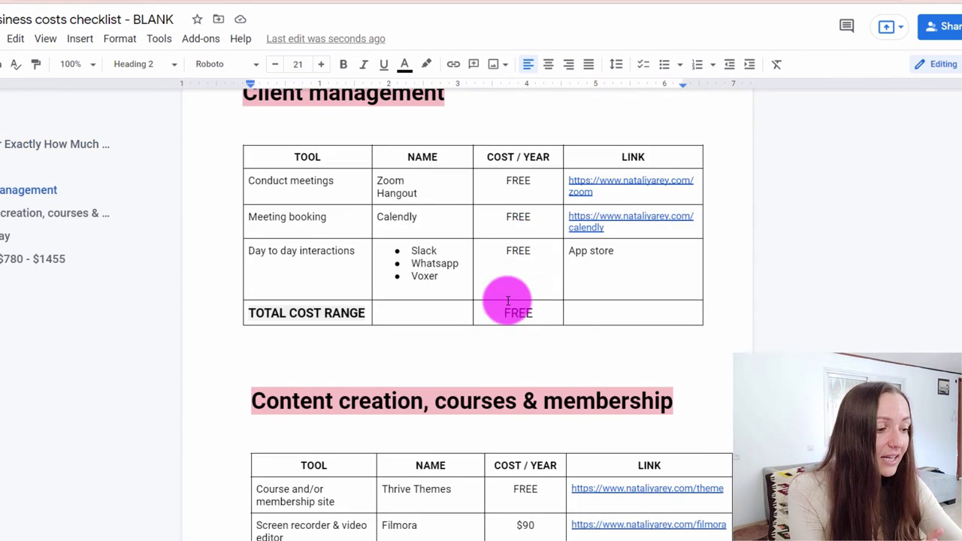
pyautogui.scroll(3, 494, 262)
pyautogui.scroll(-7, 491, 266)
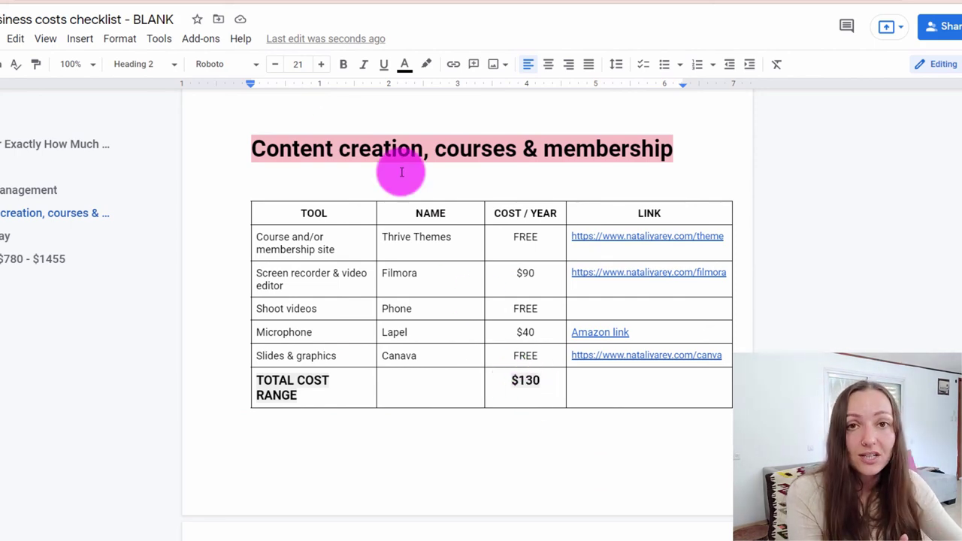
pyautogui.scroll(-10, 398, 182)
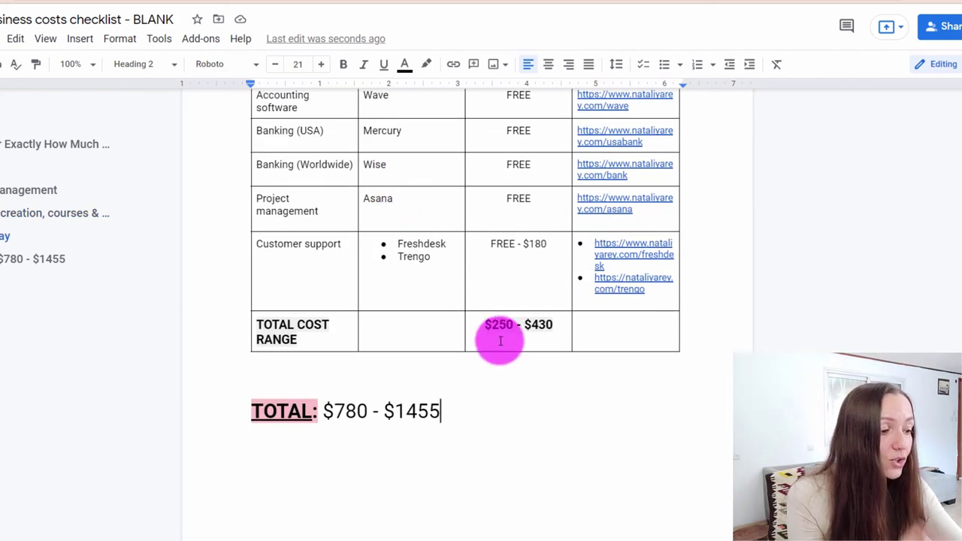
pyautogui.scroll(4, 531, 323)
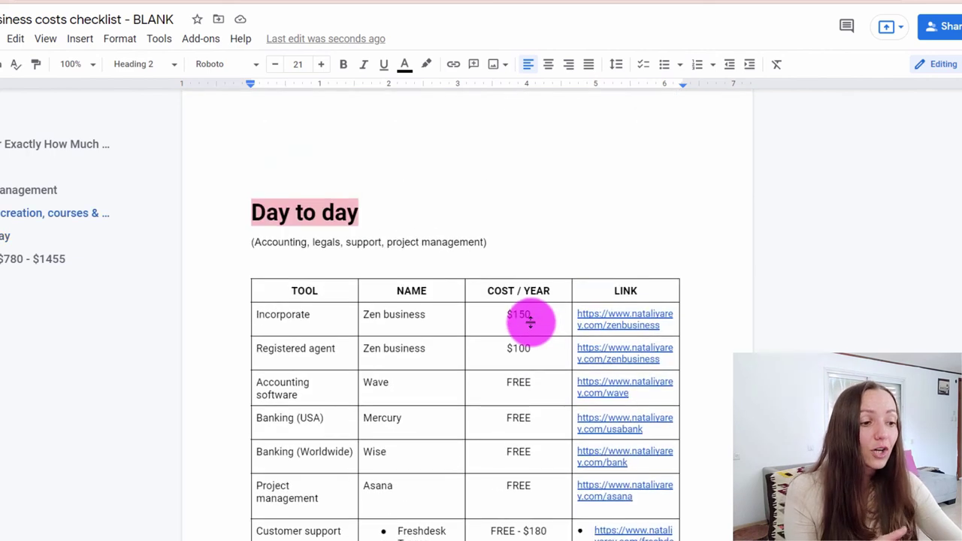
pyautogui.scroll(-4, 528, 323)
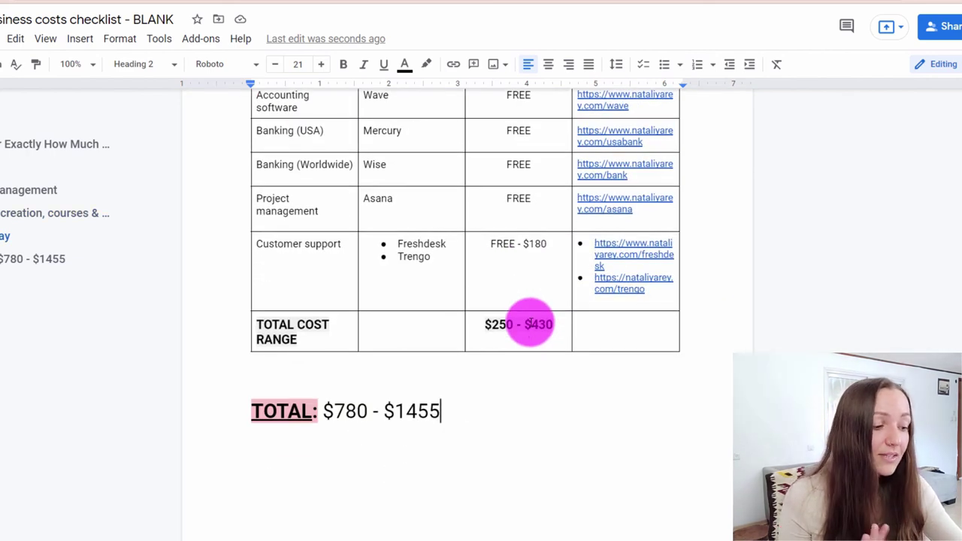